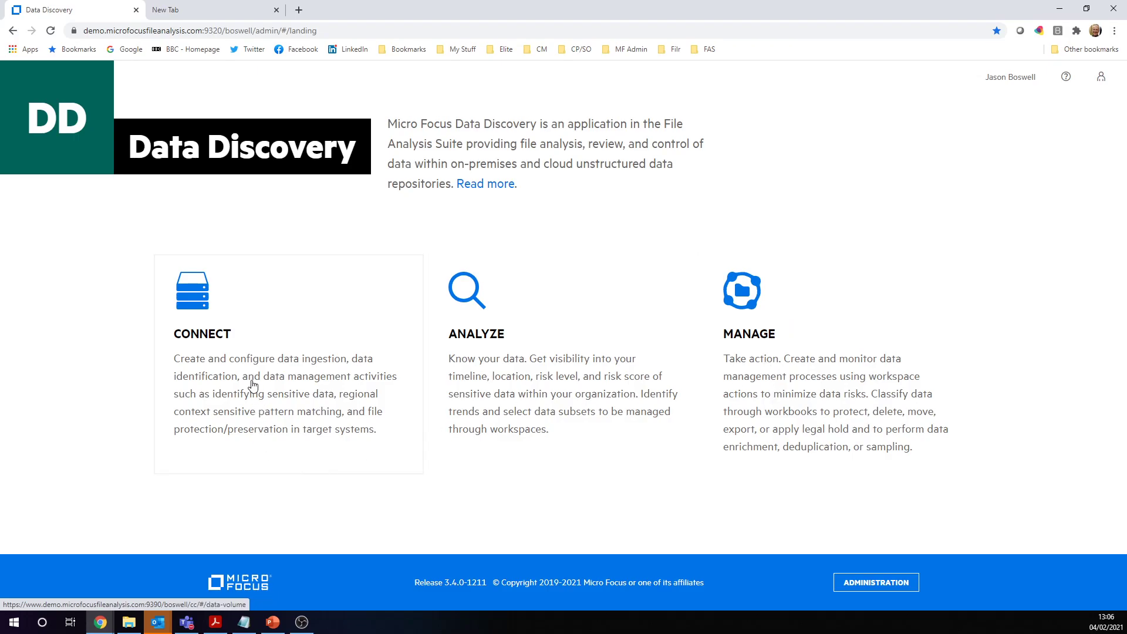
Step: Open the Connect area and list the repositories available for the data volume view
left_click(268, 373)
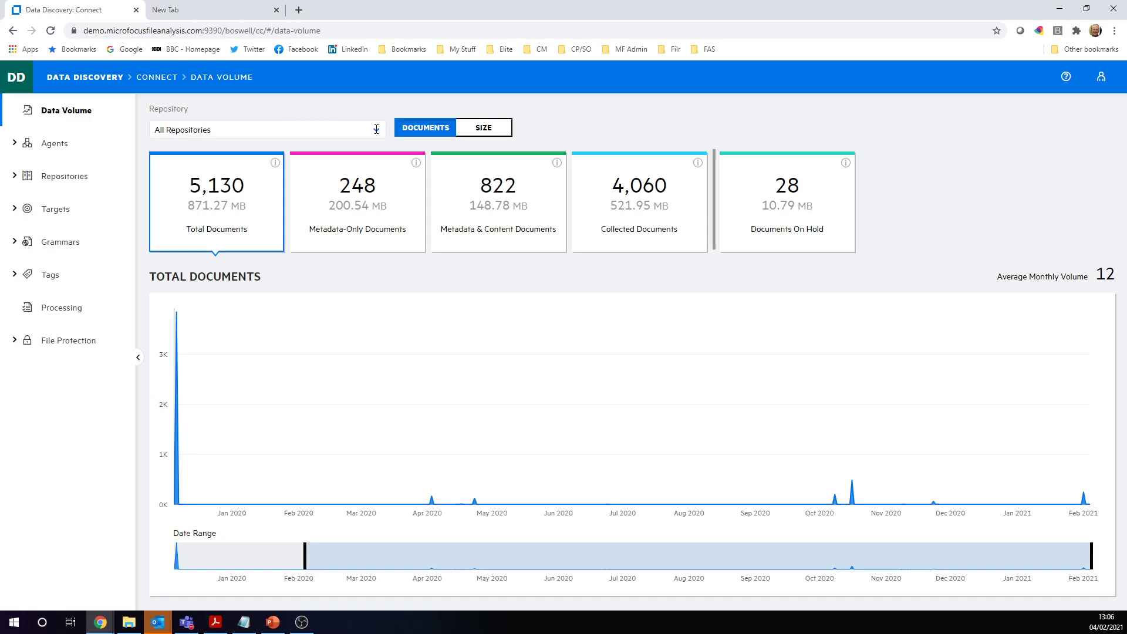
left_click(376, 129)
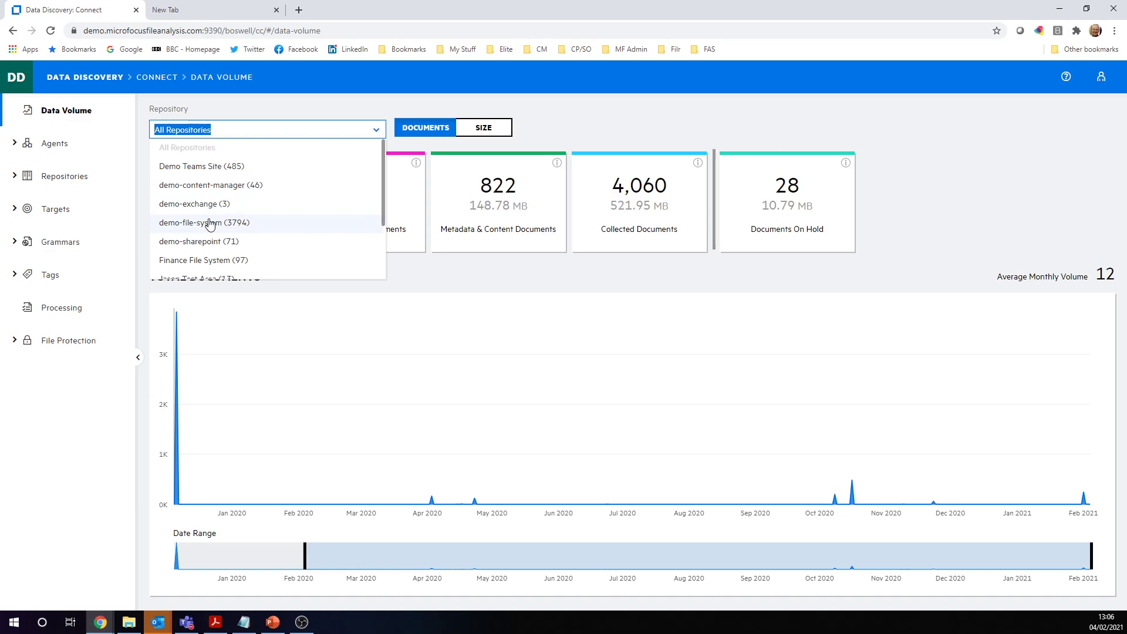
Step: Review the managed grammars and the managed tags in the Connect area
left_click(57, 245)
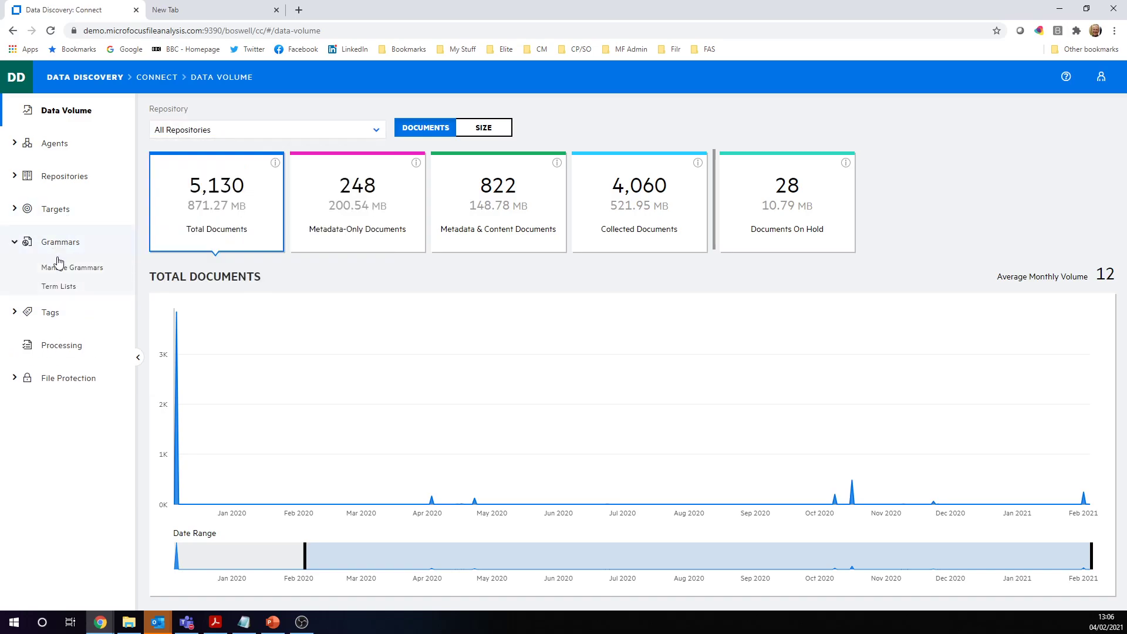
left_click(81, 269)
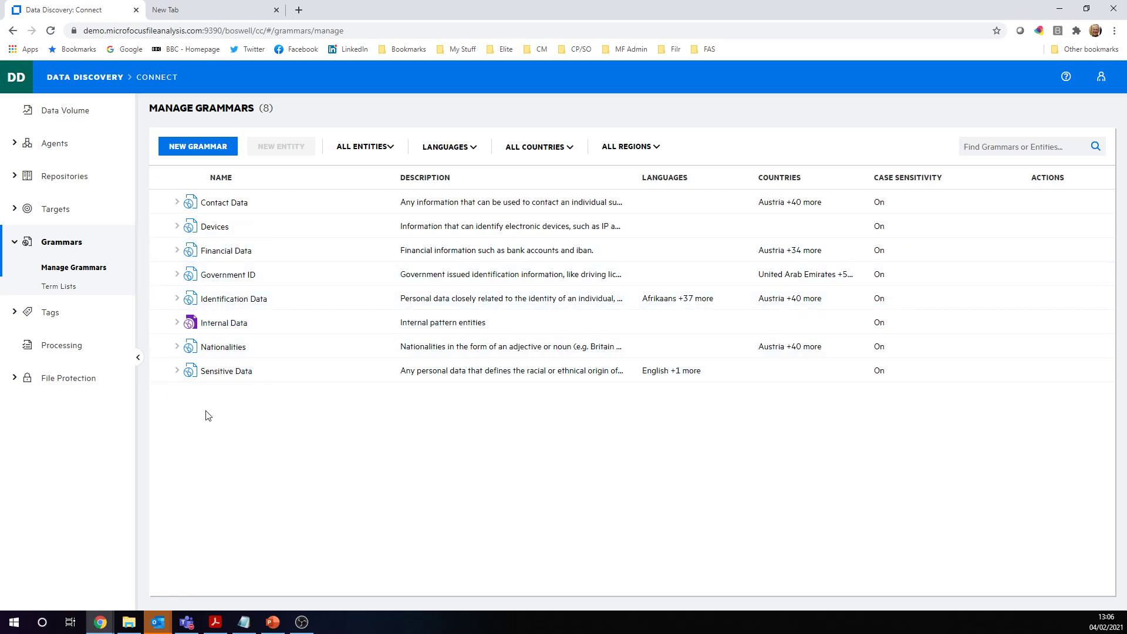
left_click(48, 314)
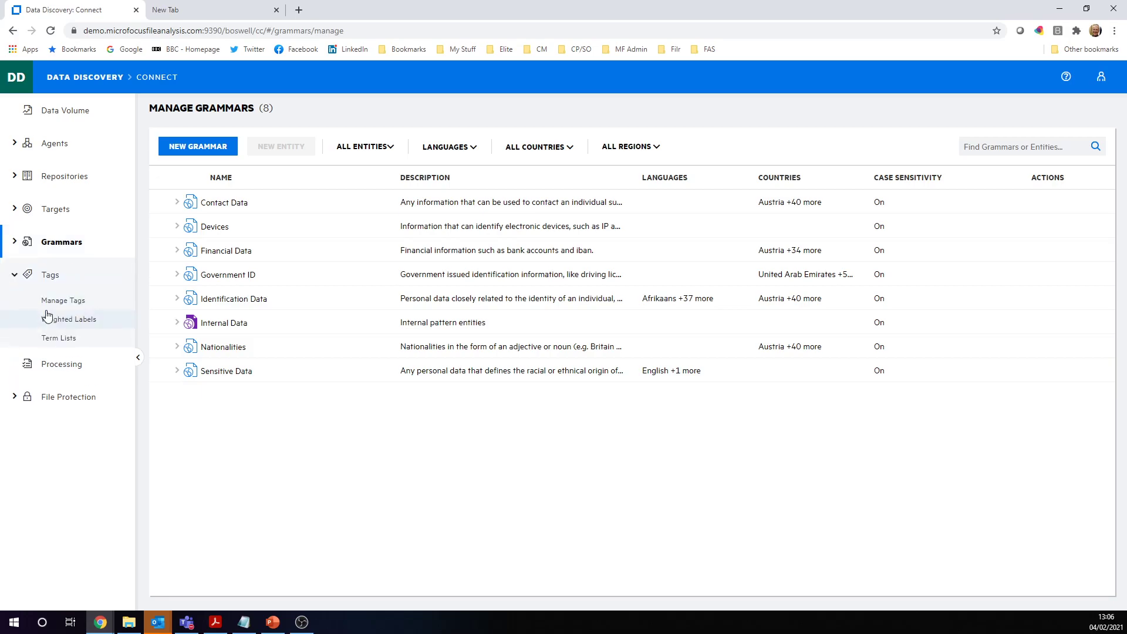
left_click(62, 301)
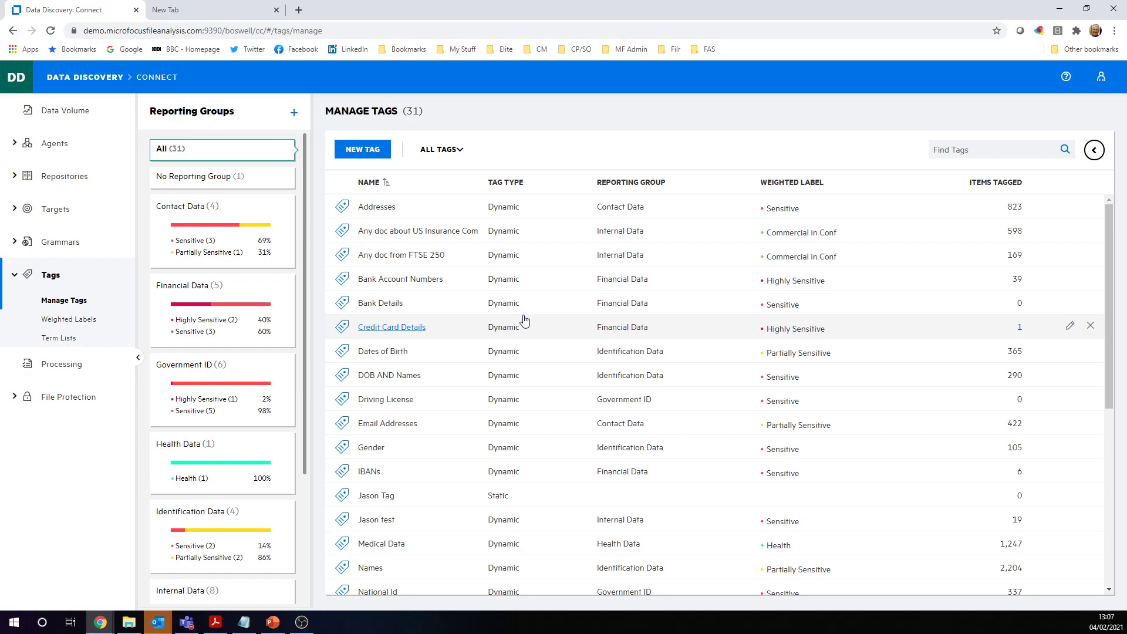
Step: On the Analyze dashboard, set the sensitive data volume period to Last 6 months and exclude the Partially Sensitive and Commercial in Conf labels
left_click(17, 81)
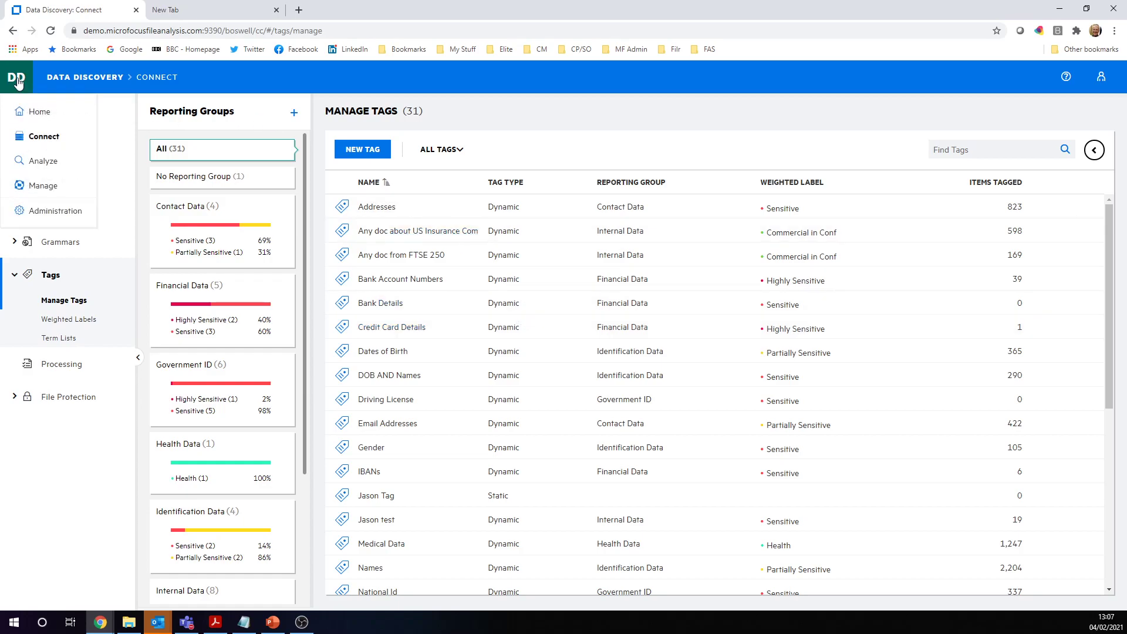
left_click(41, 162)
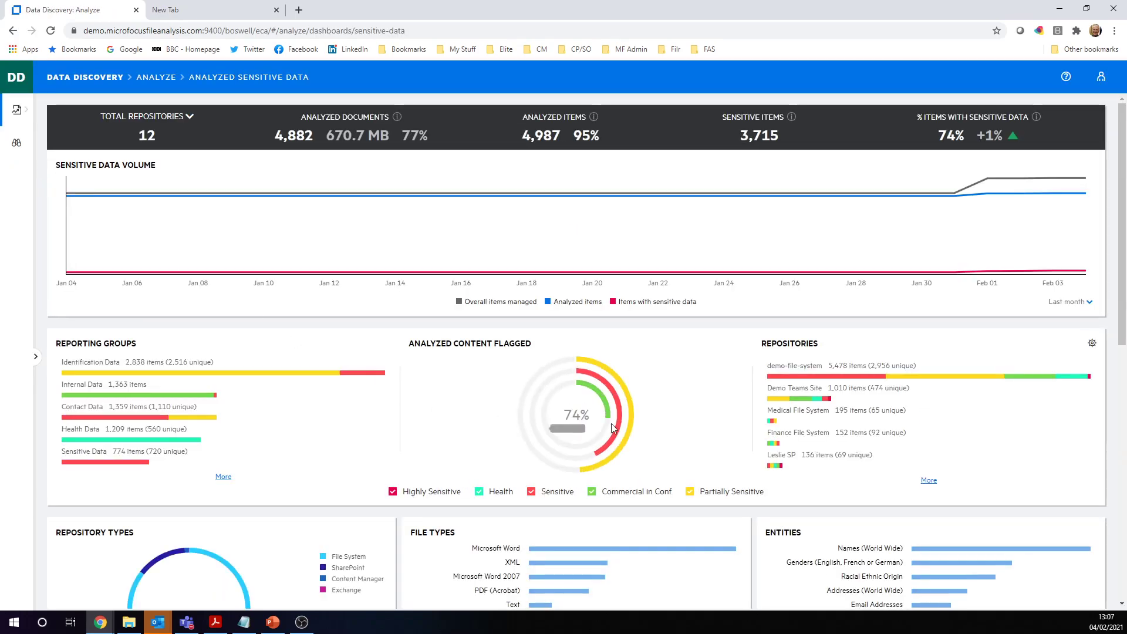
mouse_move(790, 382)
left_click(1069, 301)
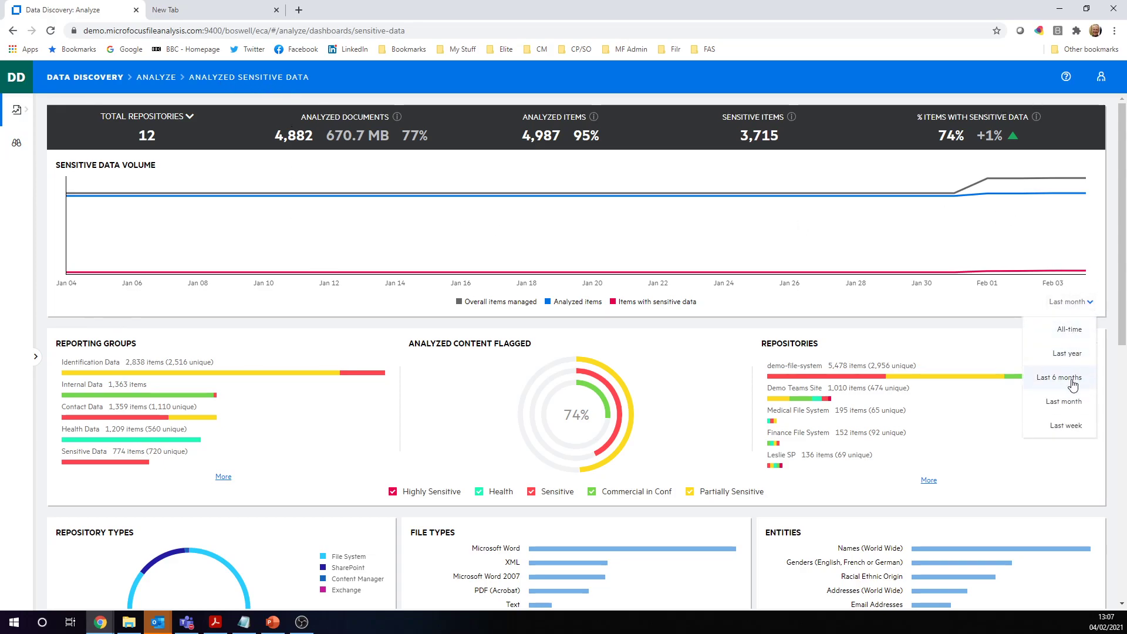
left_click(1059, 378)
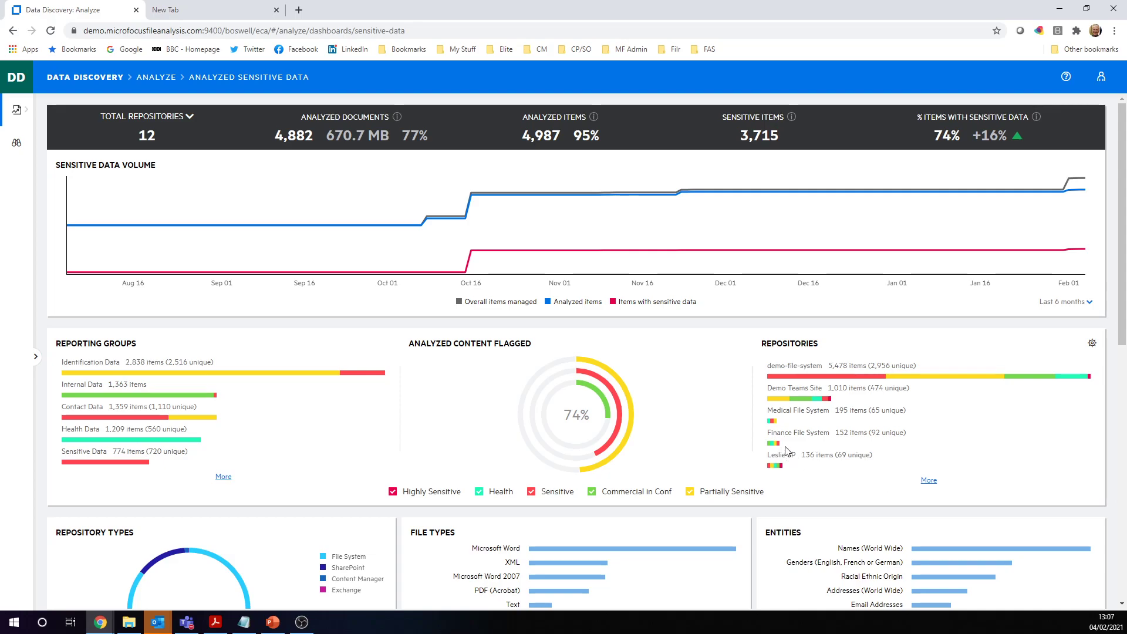
left_click(689, 492)
left_click(592, 493)
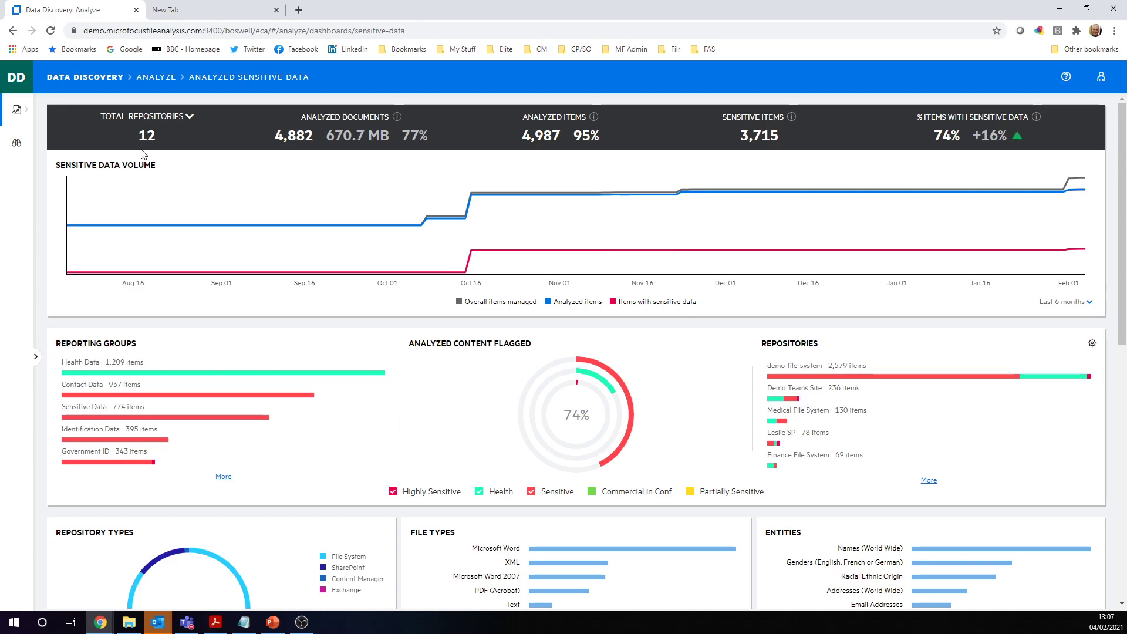
Step: Open the Finance Department Risk Analysis workspace from the Manage area
left_click(17, 82)
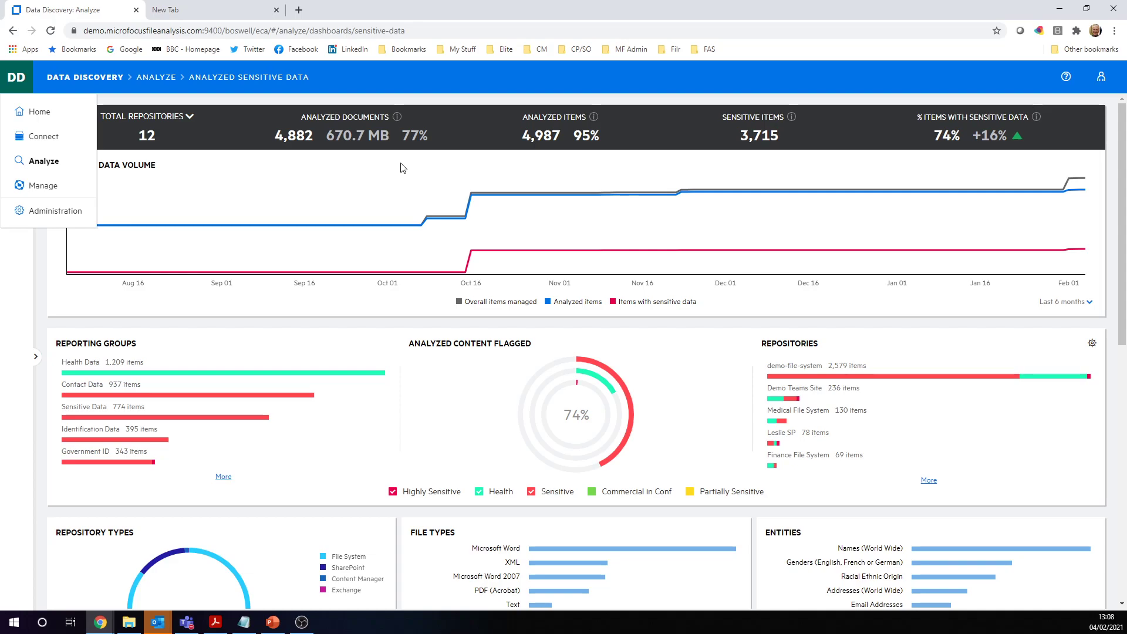
left_click(46, 192)
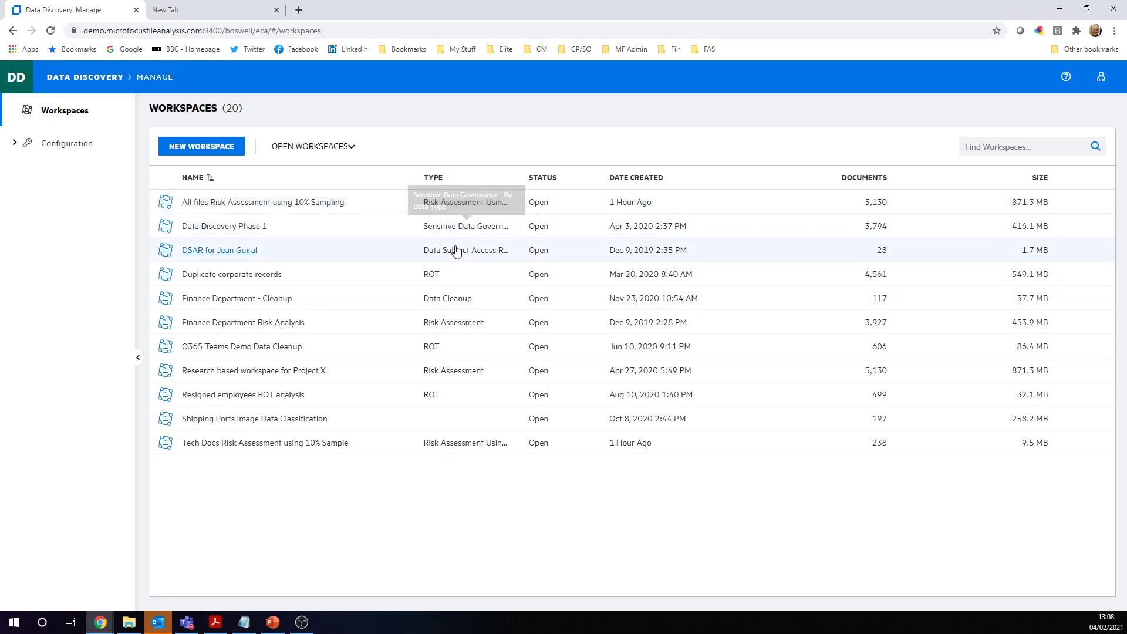
left_click(261, 326)
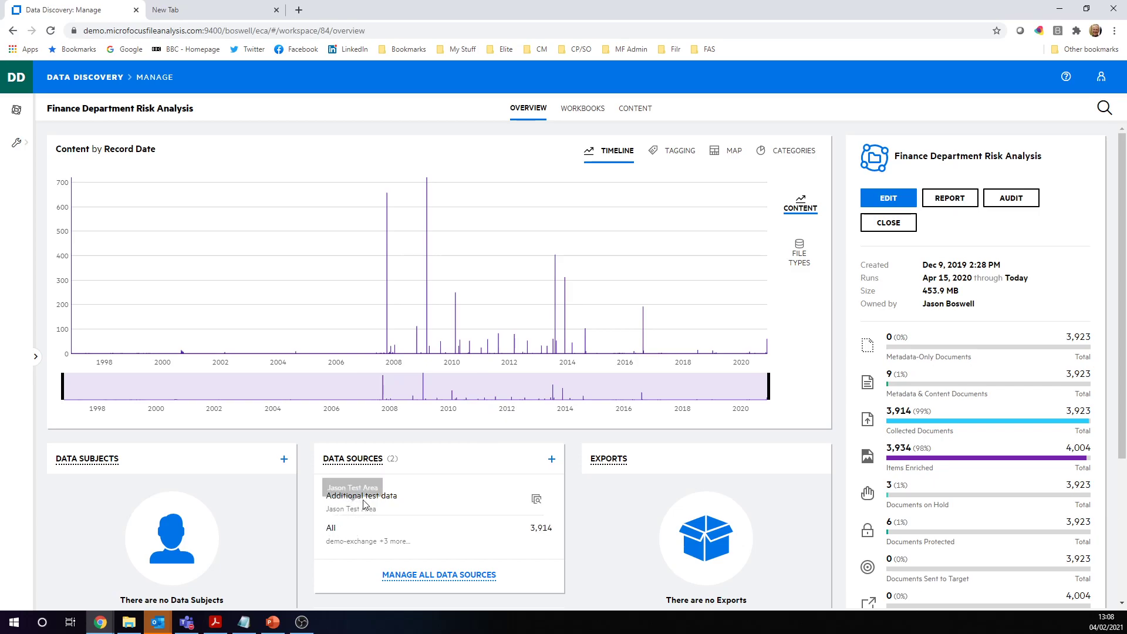
Step: Examine the workspace timeline by file types and return to the content by record date chart
mouse_move(423, 355)
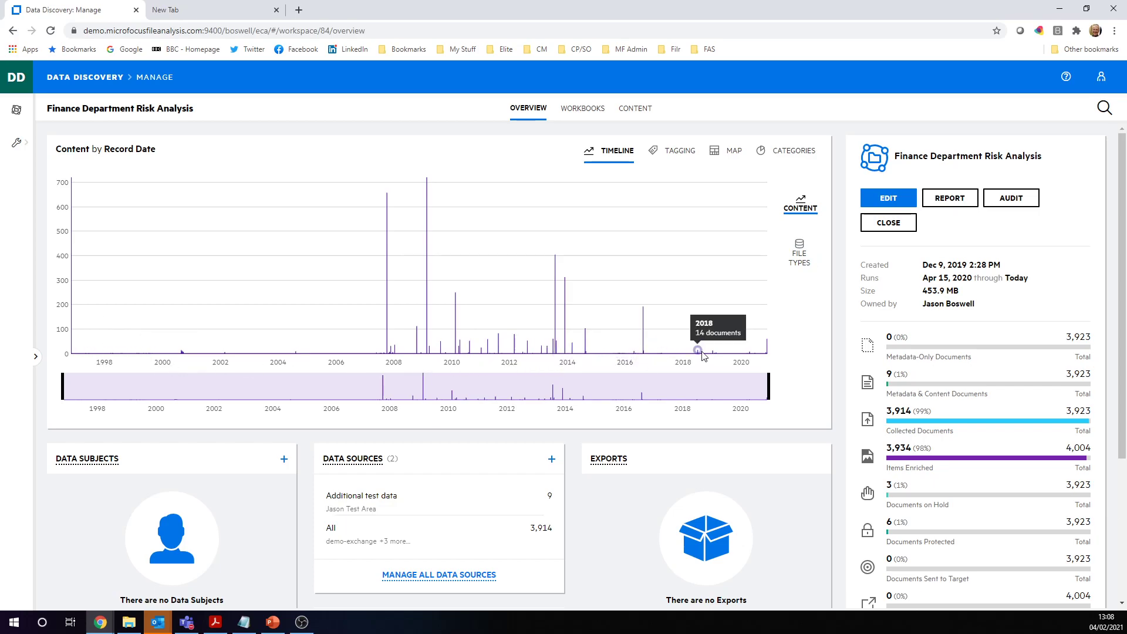
left_click(800, 253)
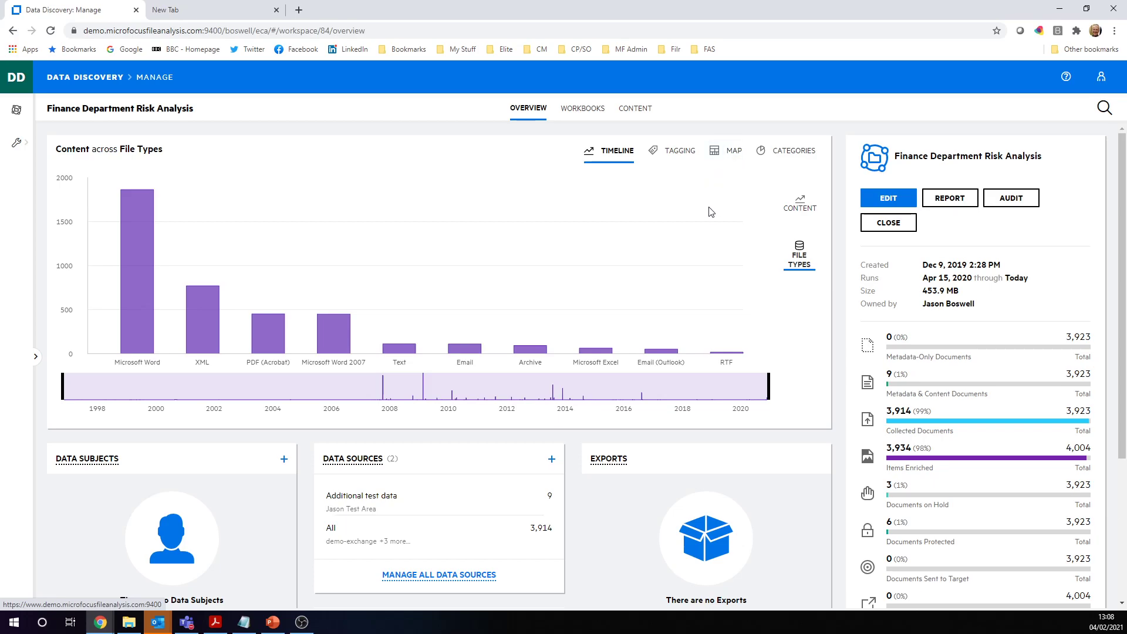
left_click(799, 202)
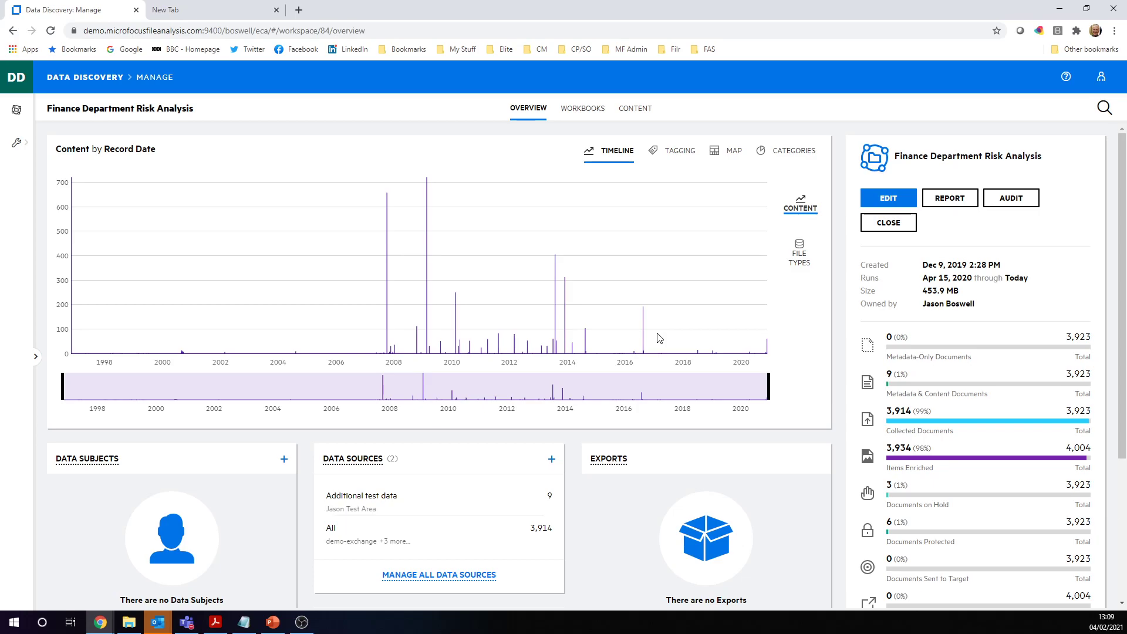
Step: Show the workspace items tagged Bank Account Numbers and highlight the first detected account number in the previewed spreadsheet
left_click(679, 153)
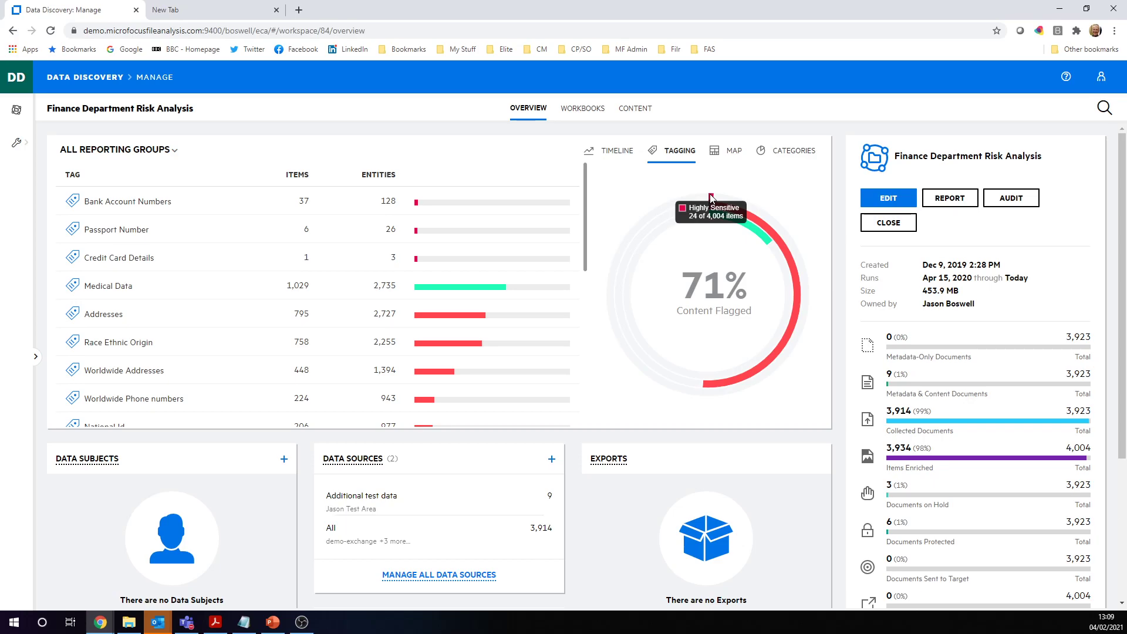
left_click(415, 204)
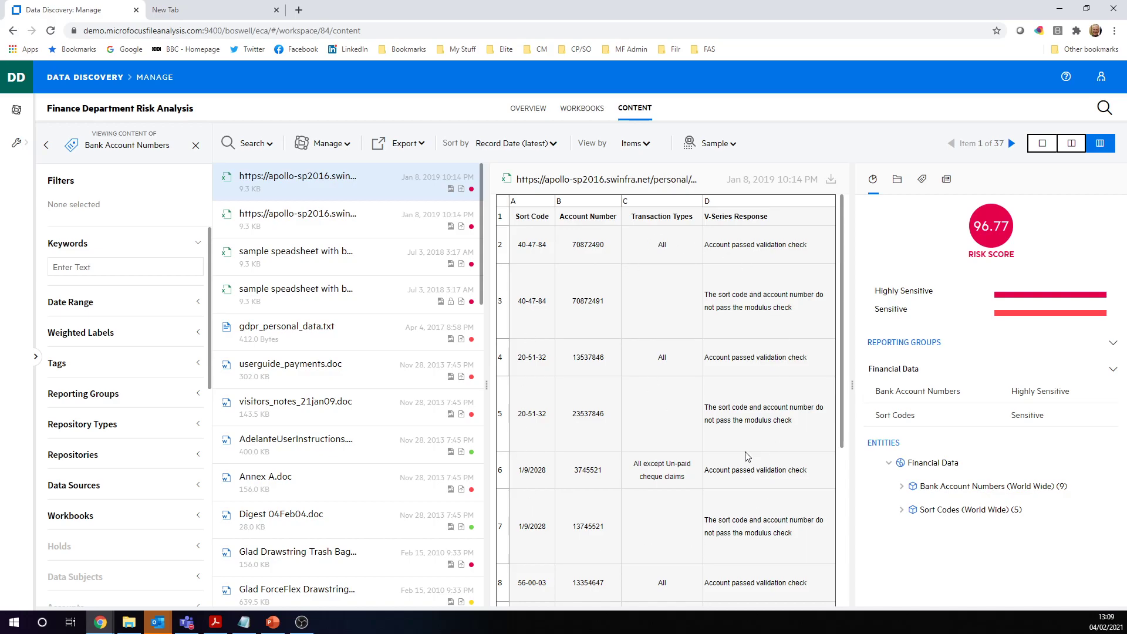
left_click(901, 487)
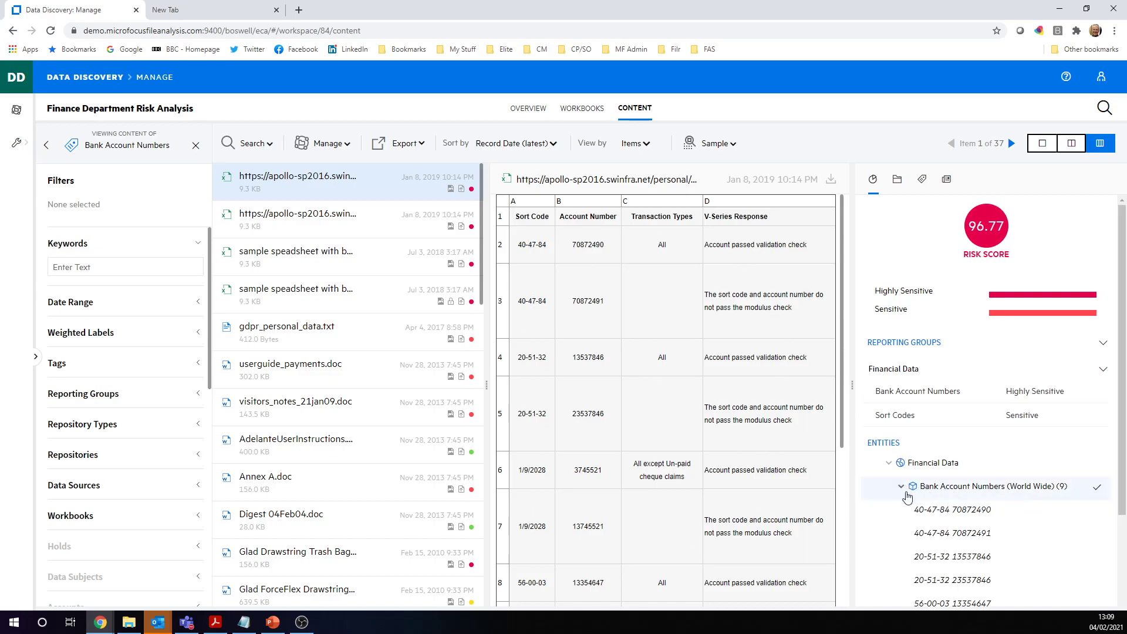
left_click(1102, 513)
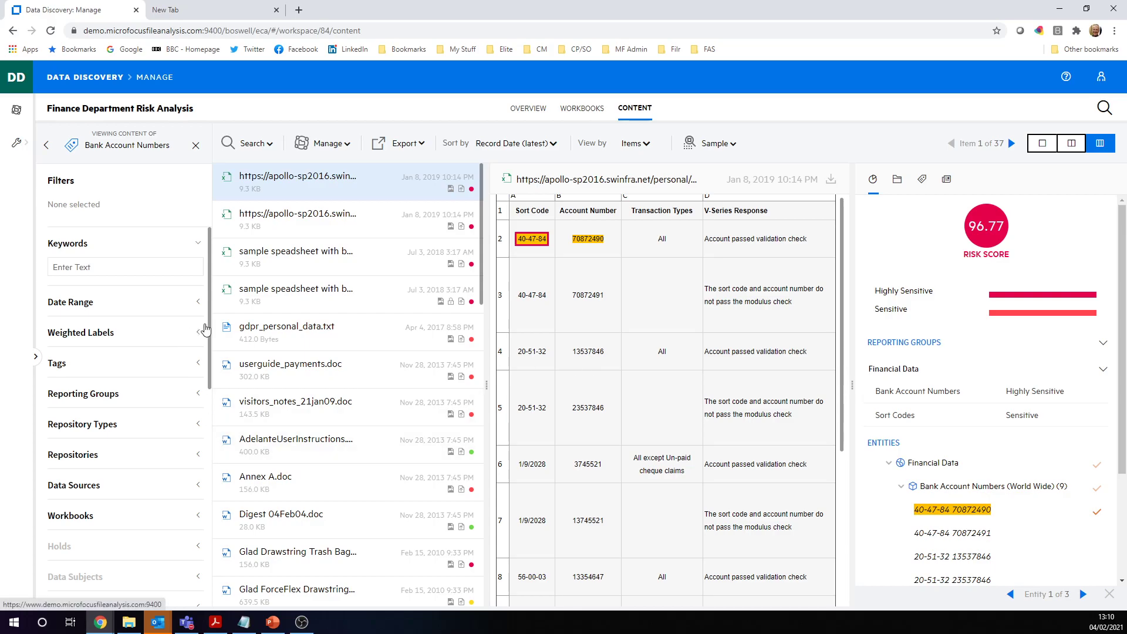
Step: Filter the tagged items to the File System repository type
scroll(212, 333, "down", 1)
mouse_move(212, 332)
left_mouse_down()
mouse_move(209, 348)
mouse_move(210, 316)
left_mouse_up()
left_click(198, 427)
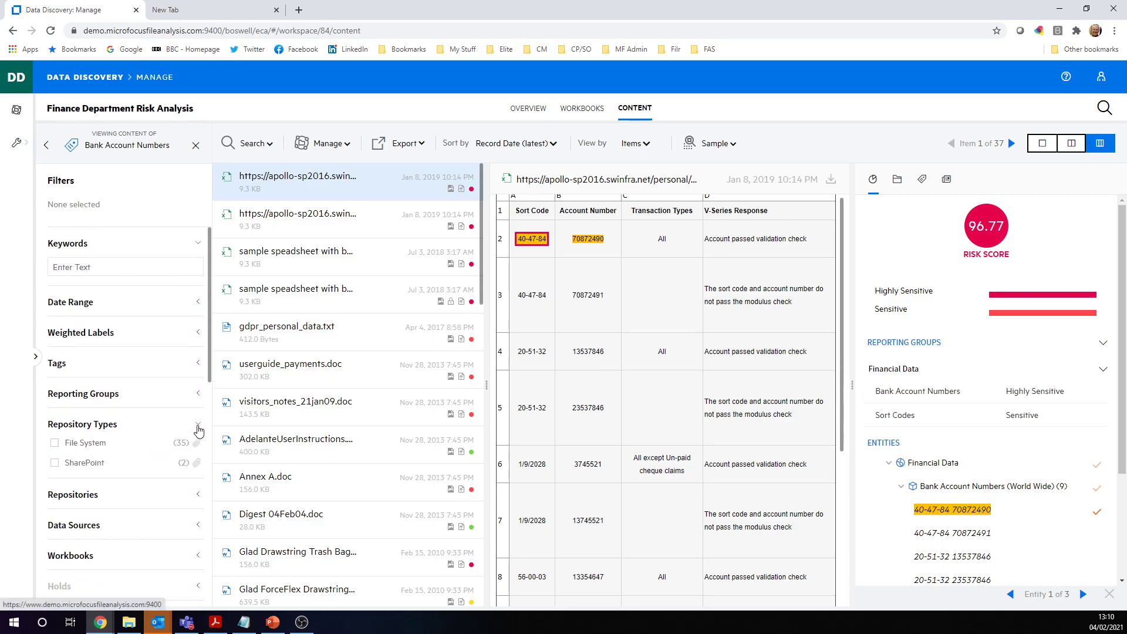
left_click(55, 444)
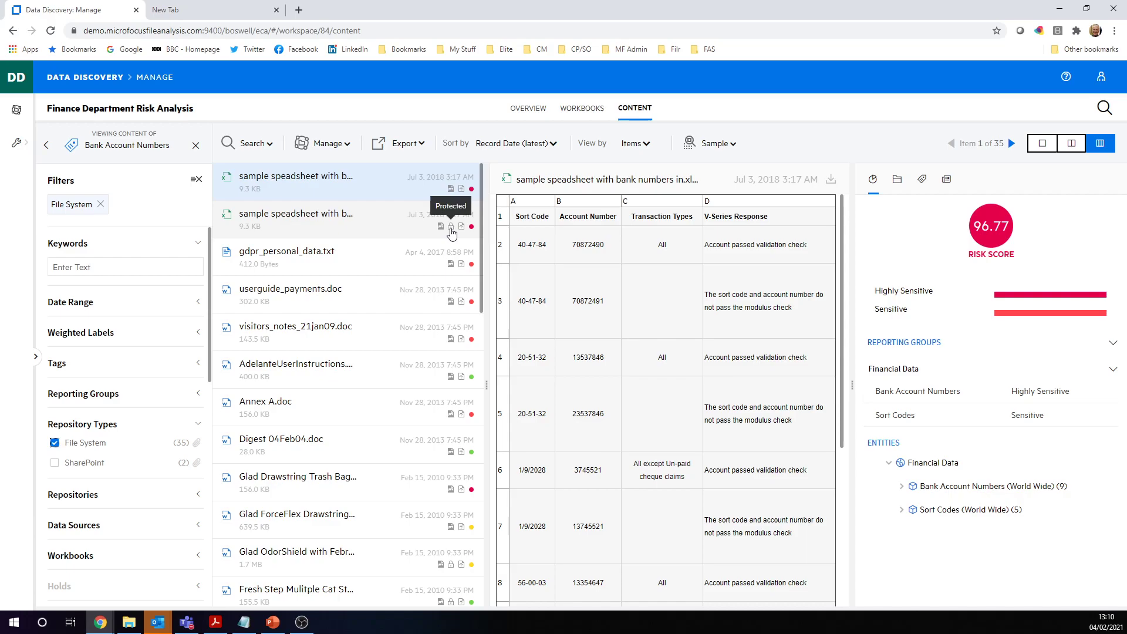
Step: Examine the metadata of the first two sample spreadsheets, including the protected file's protection details
left_click(946, 180)
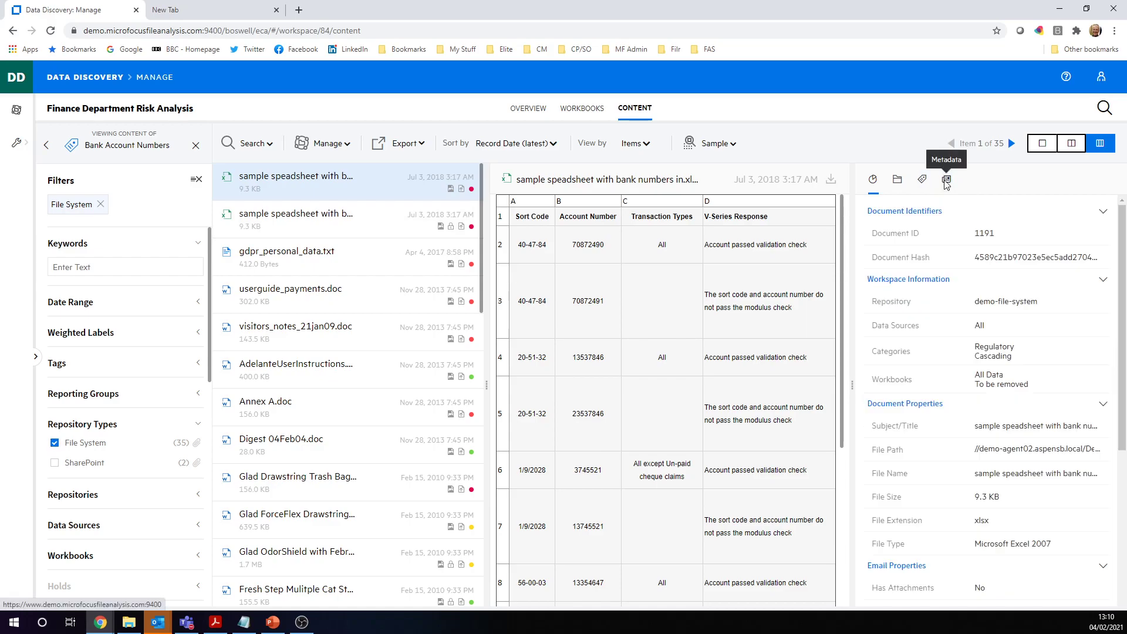
left_click_drag(1121, 326, 1113, 533)
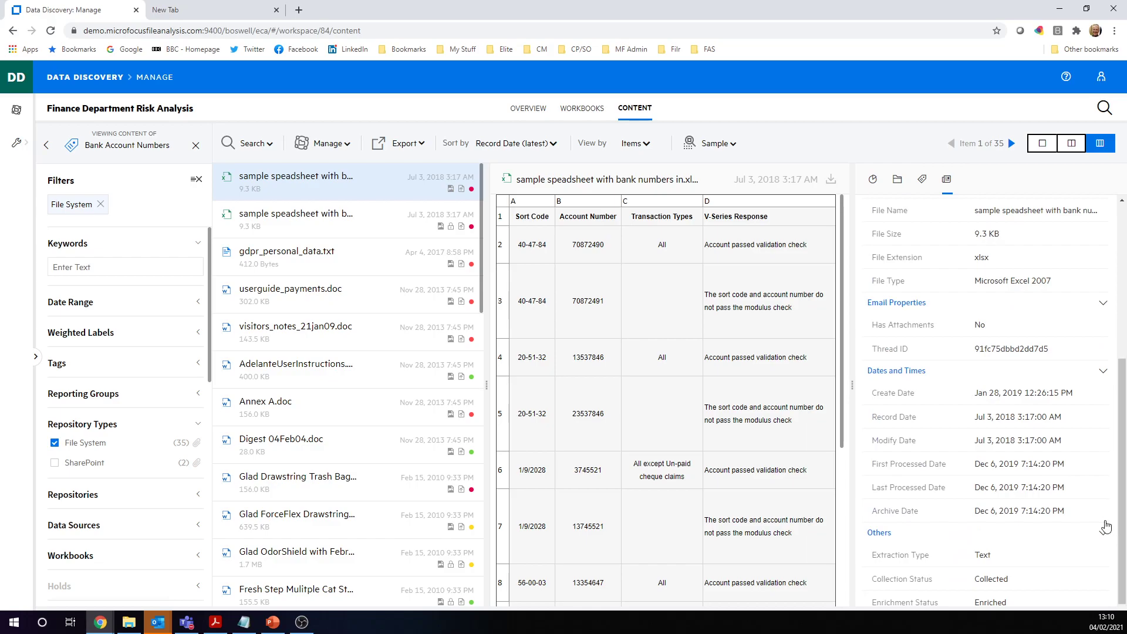
left_click(396, 219)
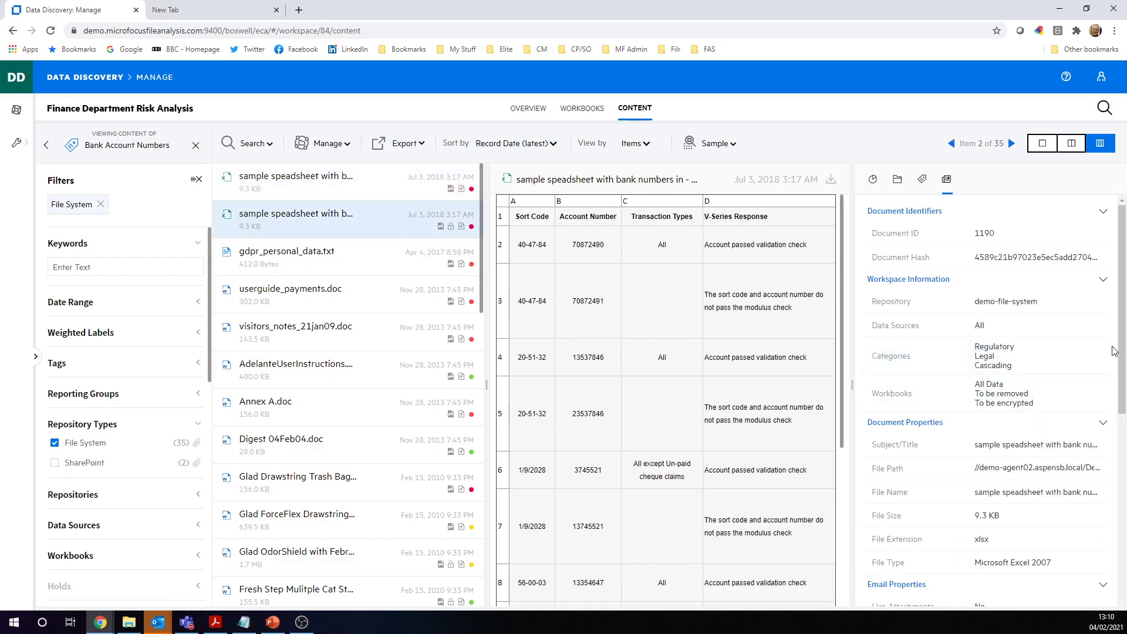
left_click_drag(1120, 342, 1117, 525)
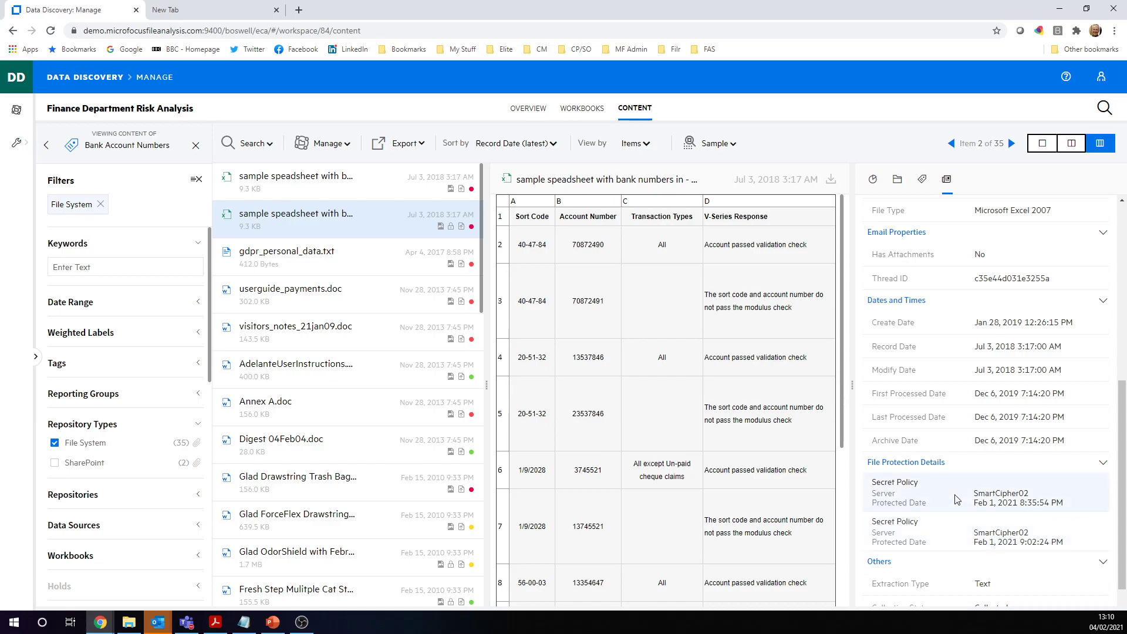
Step: Preview adding the first sample spreadsheet to the To be encrypted workbook without committing it
left_click(417, 189)
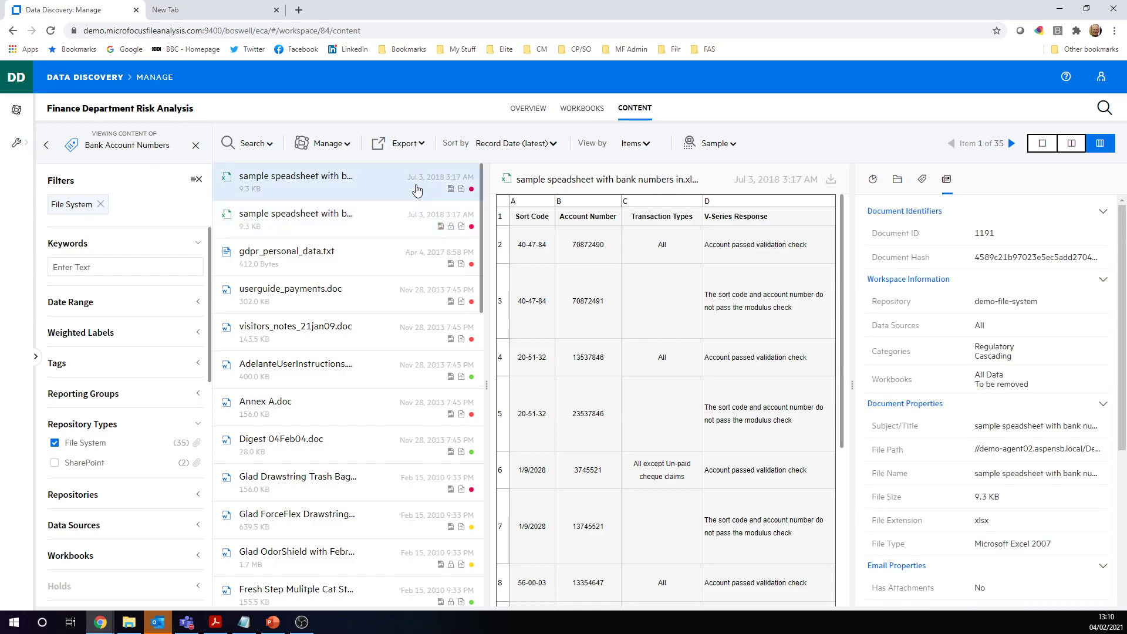
left_click(343, 147)
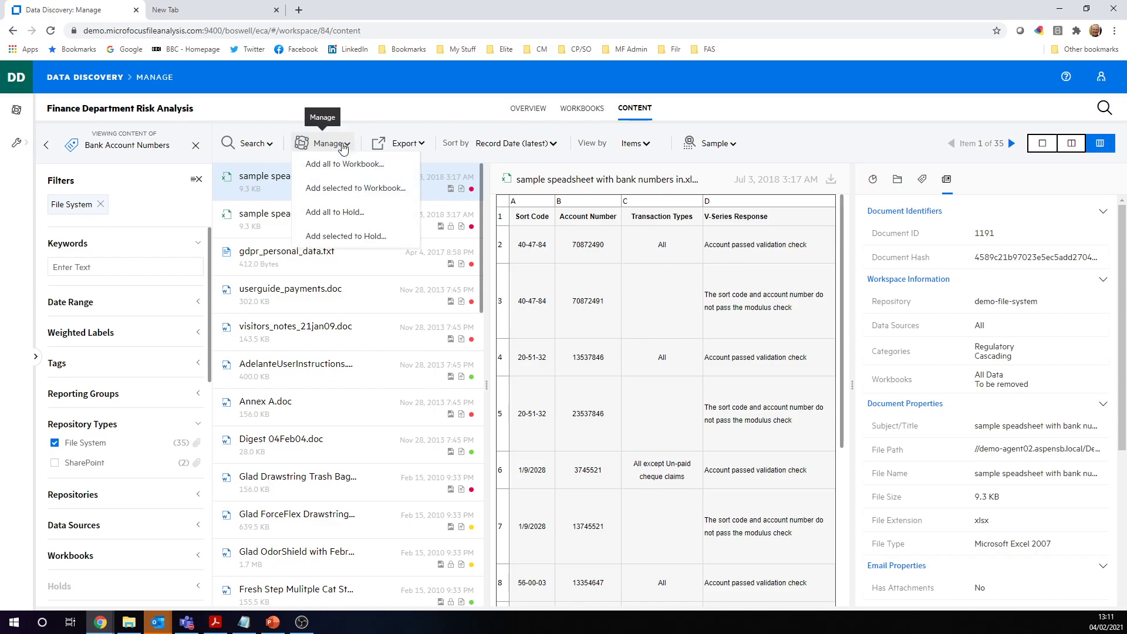
left_click(348, 189)
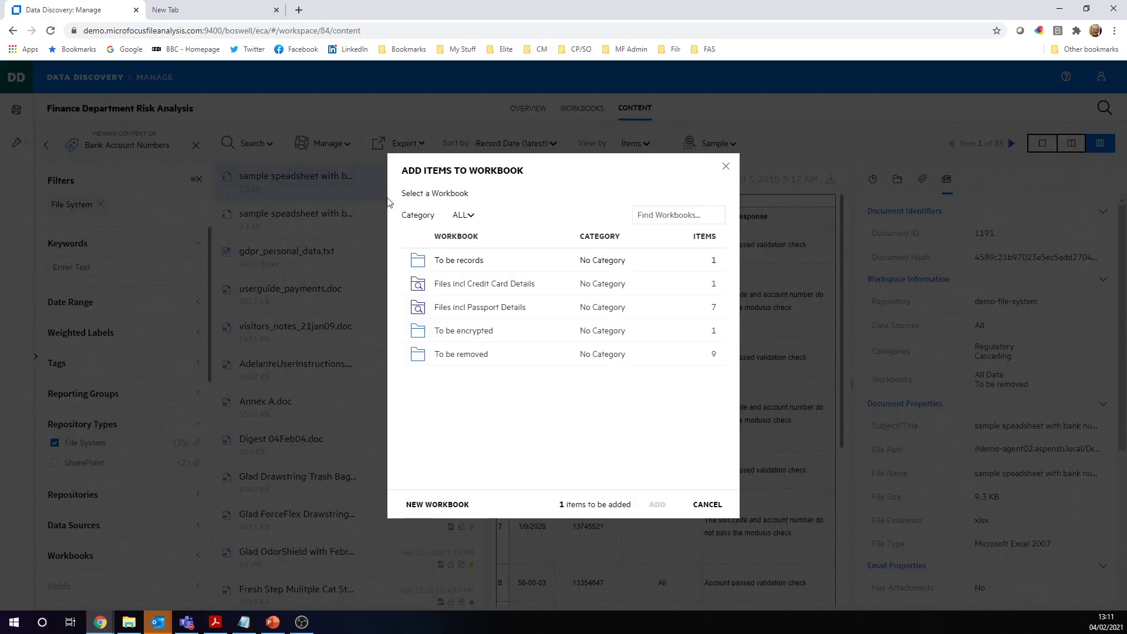
left_click(479, 333)
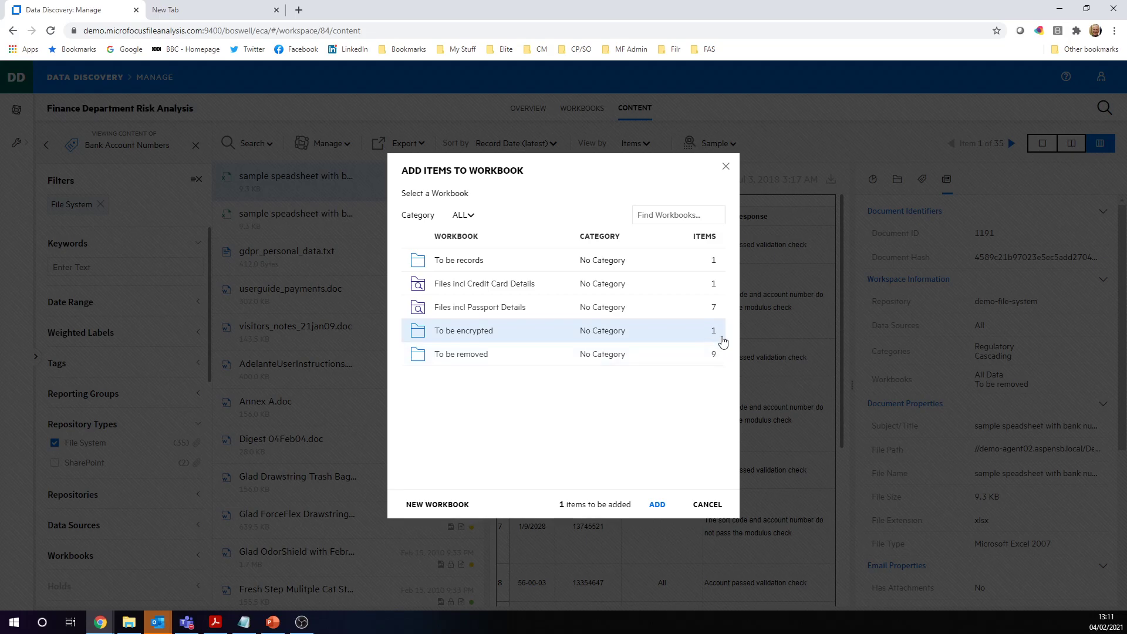
left_click(725, 167)
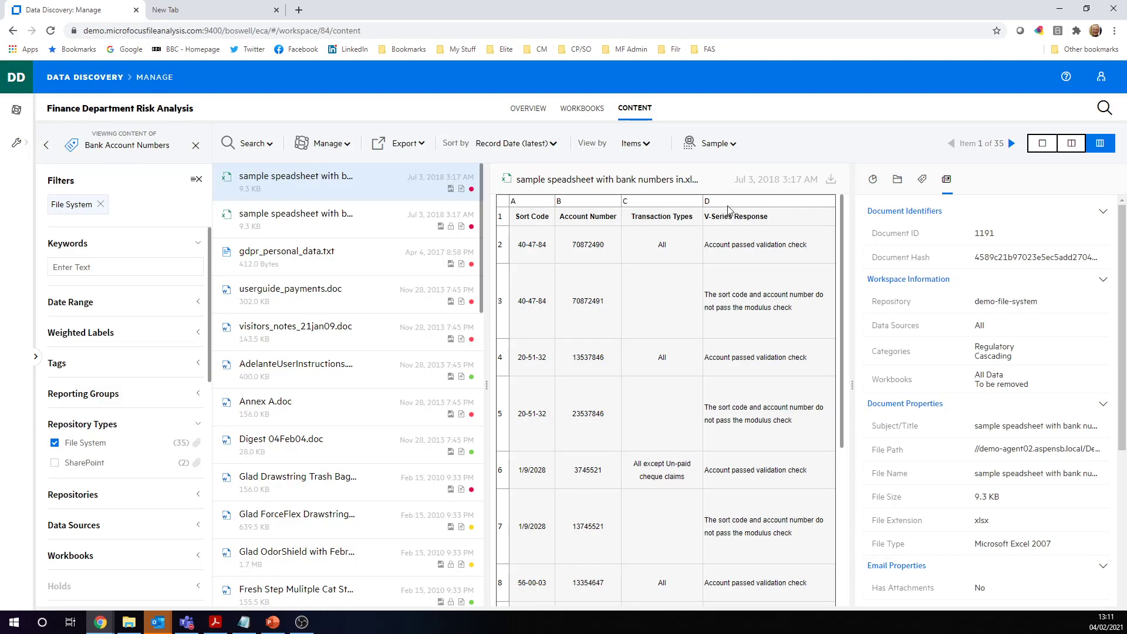
Step: Show the workspace's workbooks and open the details of the To be encrypted workbook
left_click(582, 109)
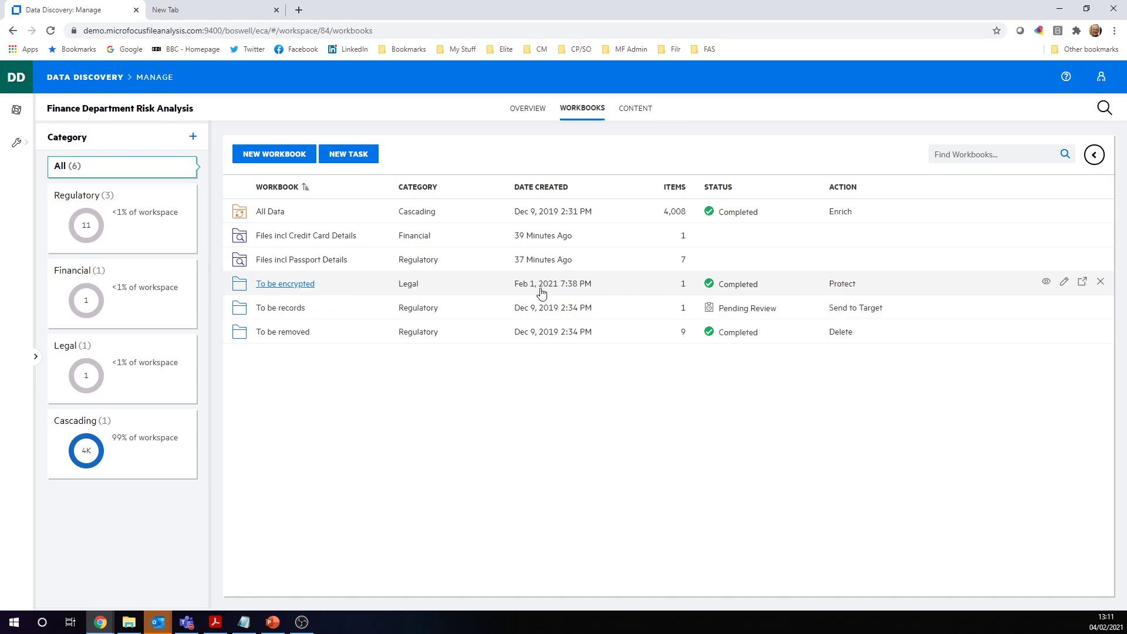
left_click(1093, 155)
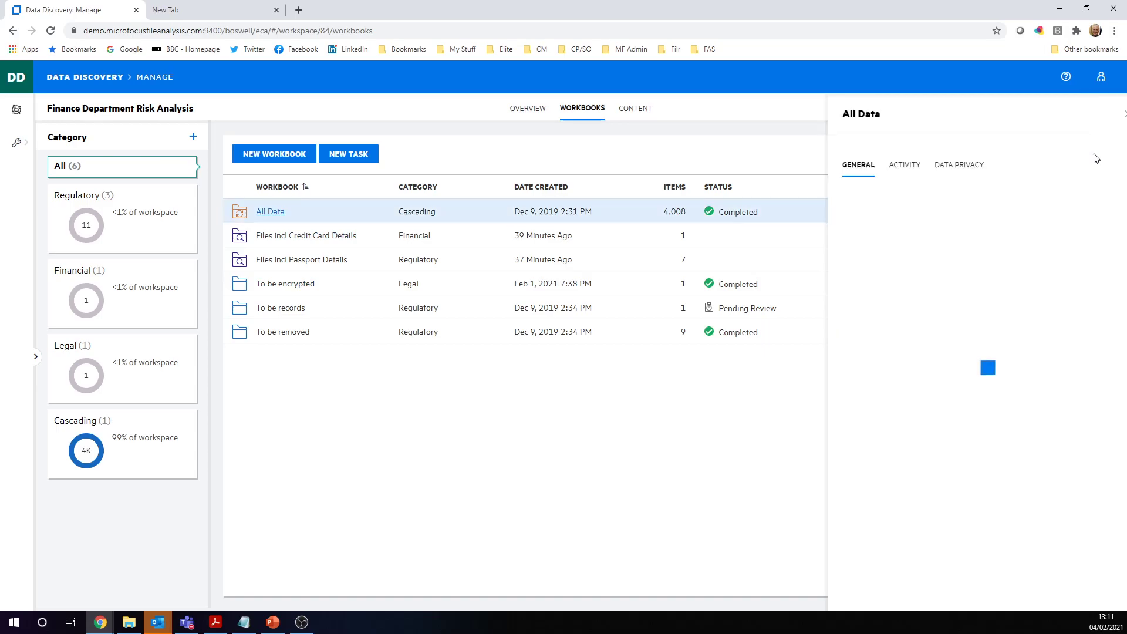
left_click(549, 289)
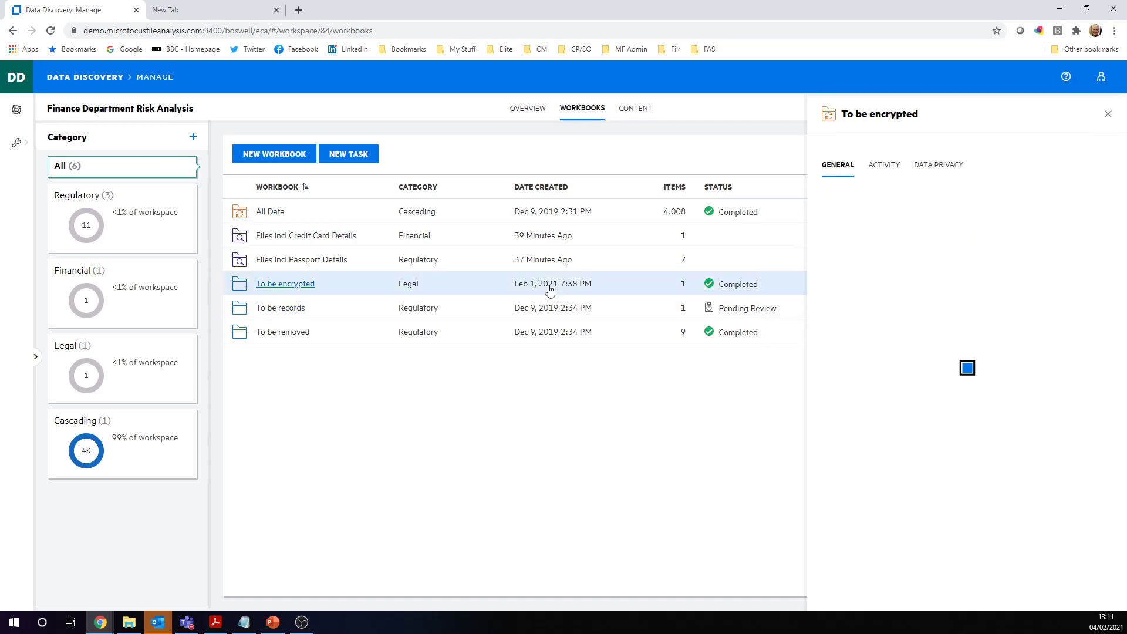
Step: Review the activity options and protection history of the To be encrypted workbook, and close its details
left_click(886, 167)
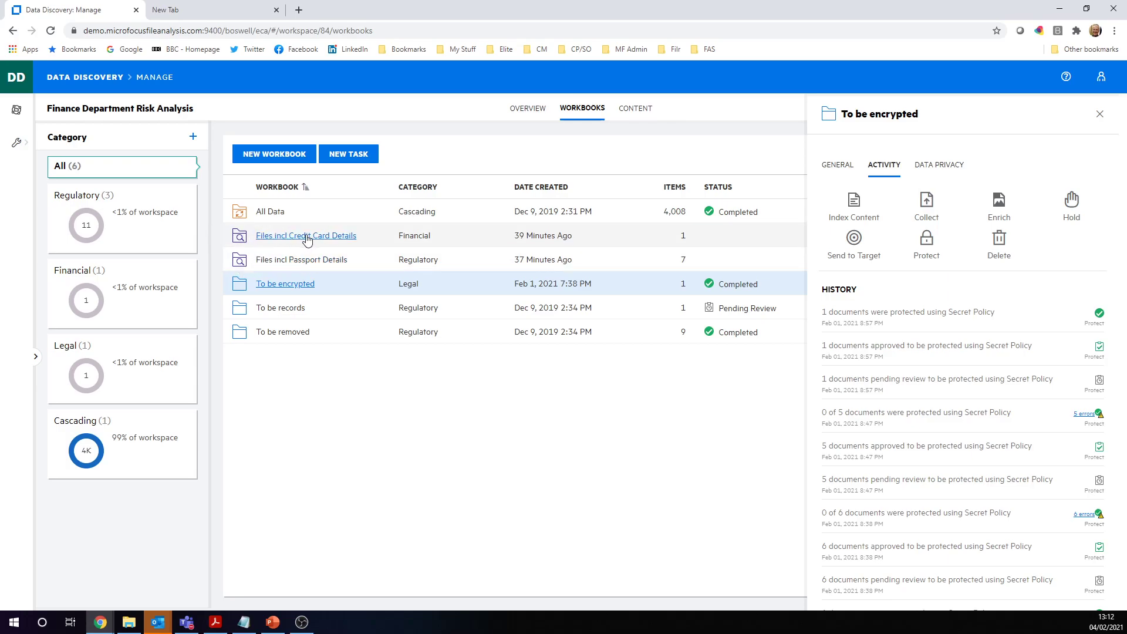
left_click(1100, 115)
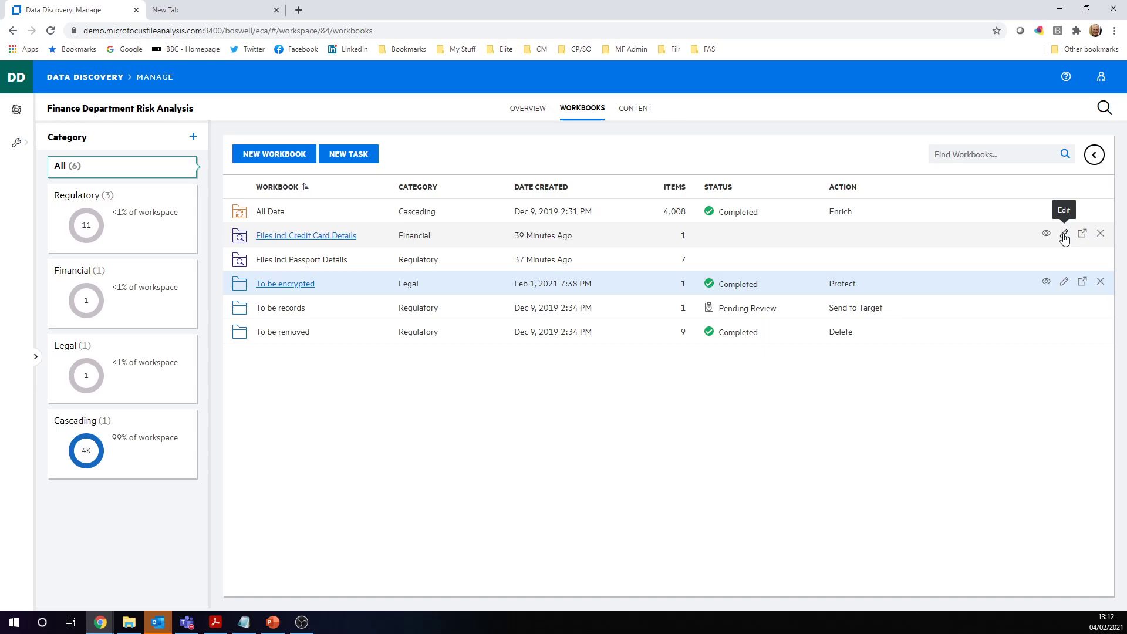
Step: Check the query criteria of the Files incl Credit Card Details workbook, and highlight the detected credit card number in its BankCards7.docx document
left_click(1064, 234)
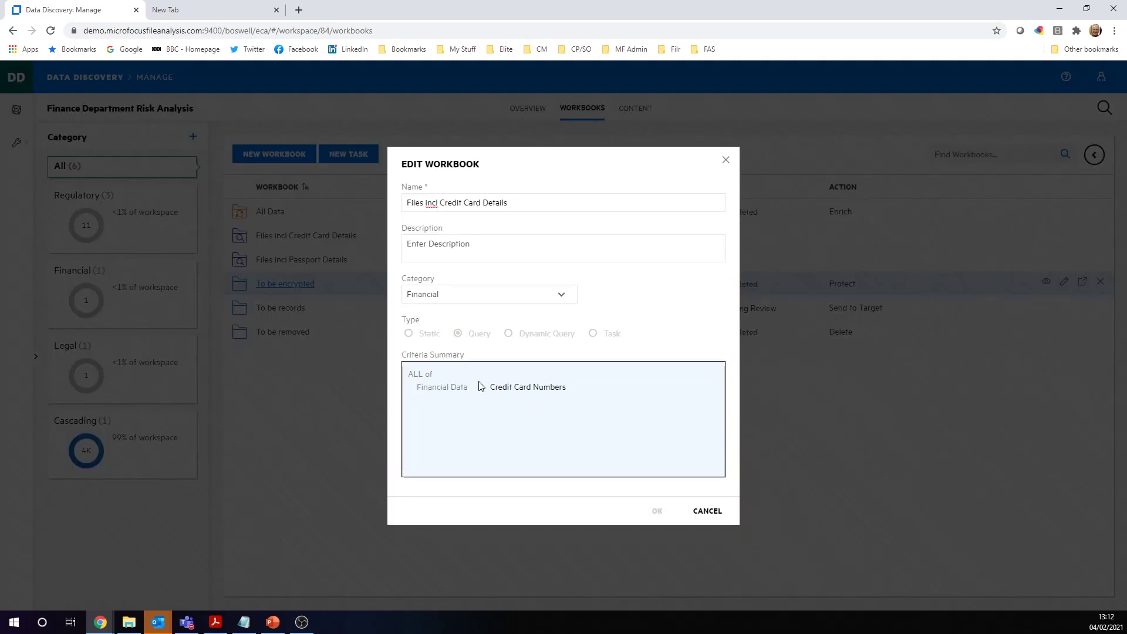
left_click(726, 162)
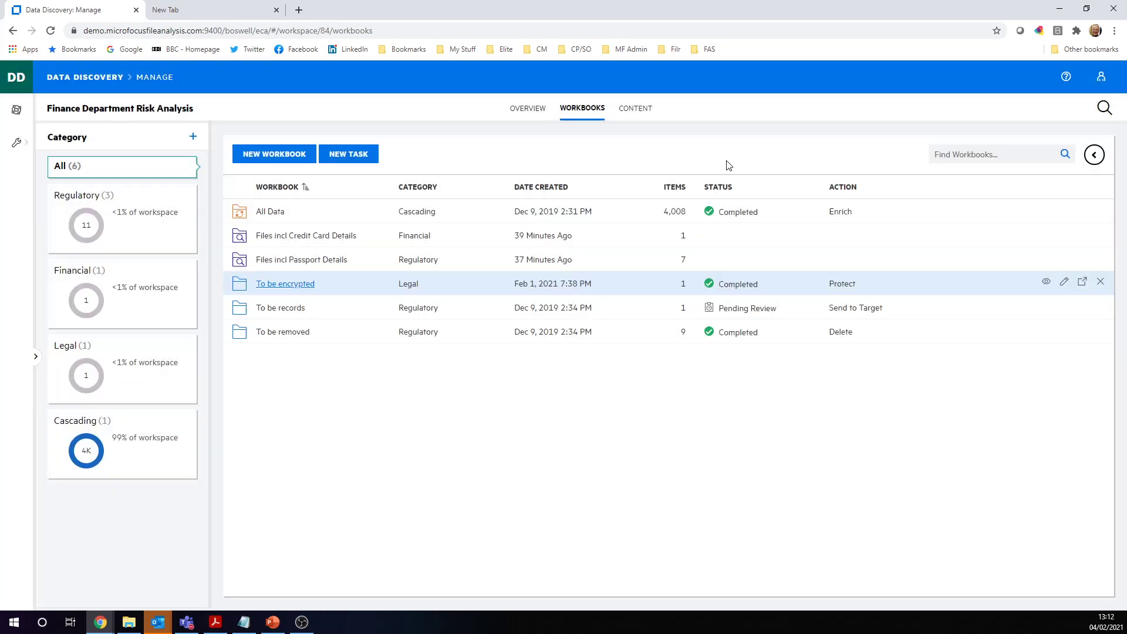
left_click(334, 242)
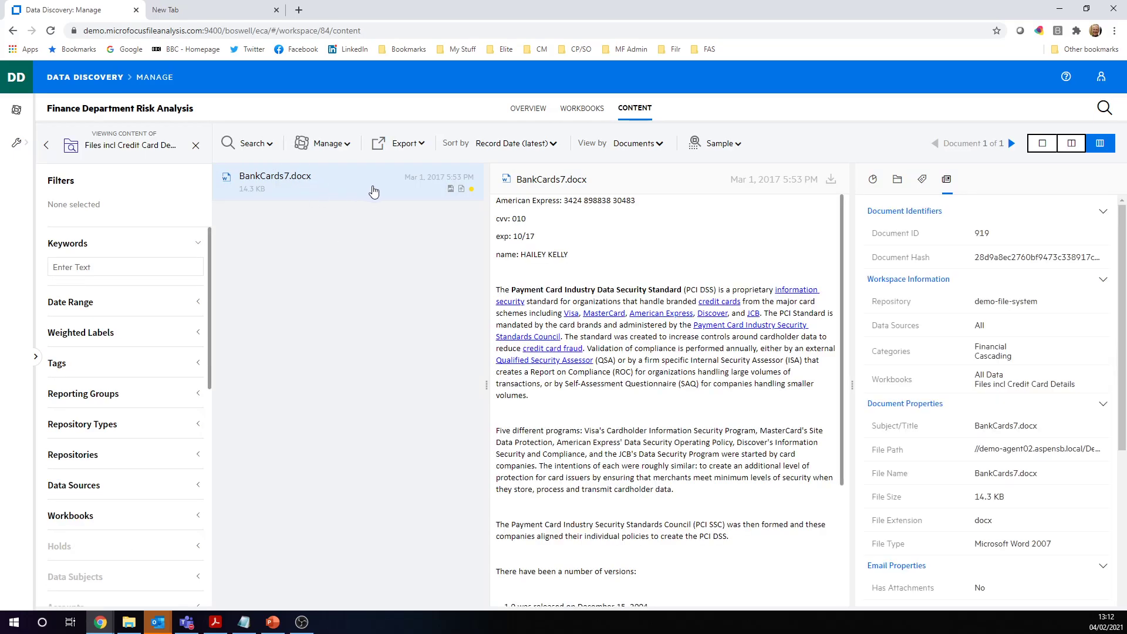
left_click(873, 180)
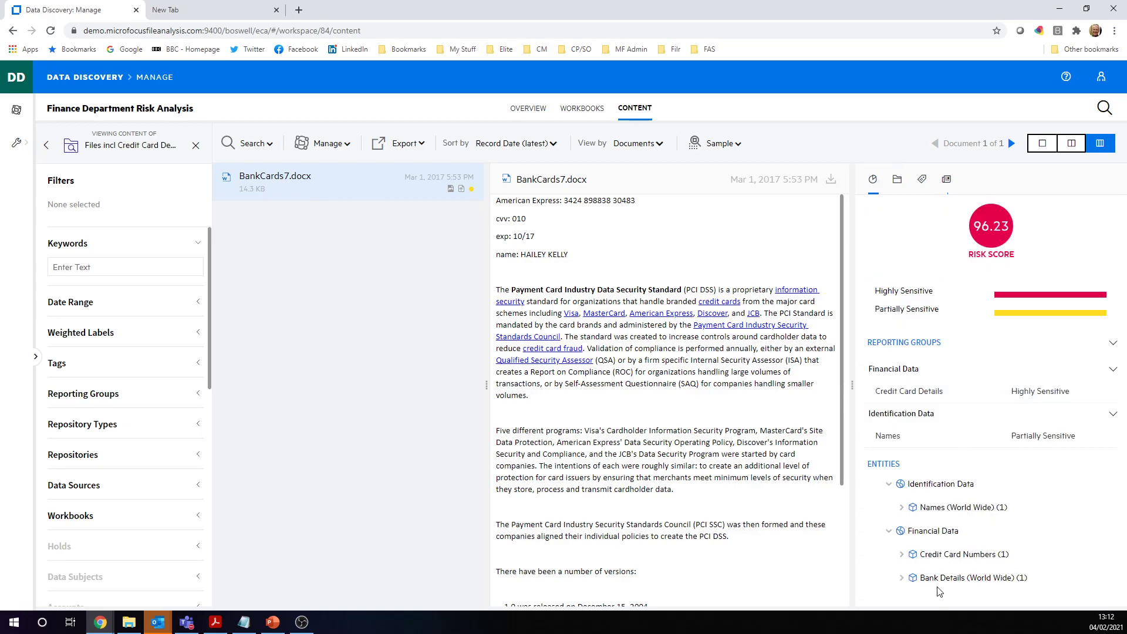
left_click(902, 555)
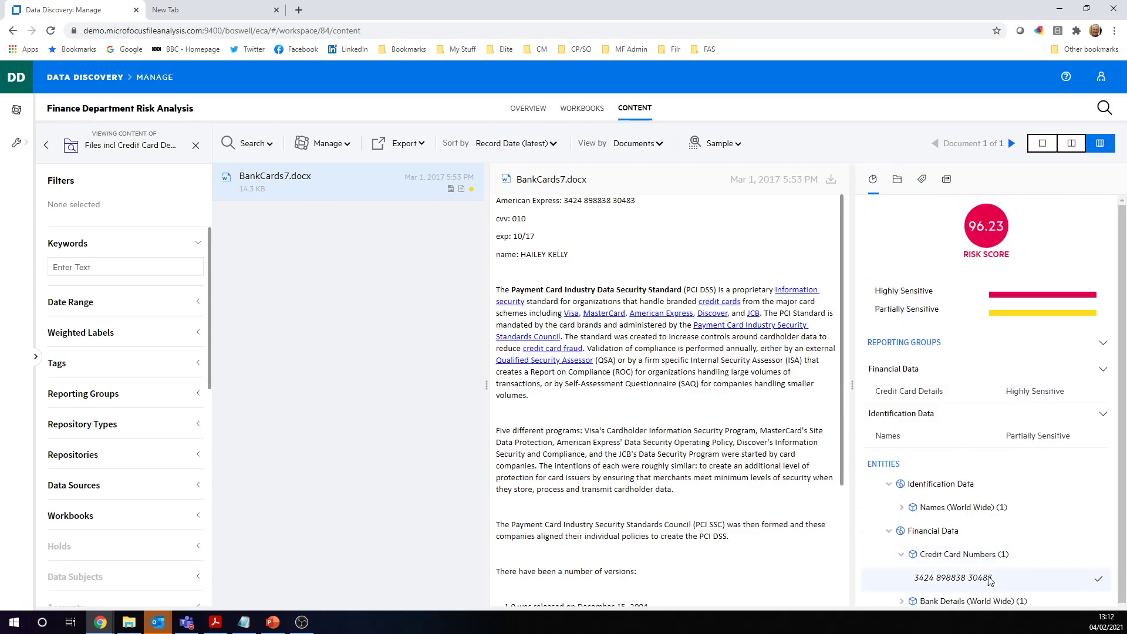
left_click(1097, 580)
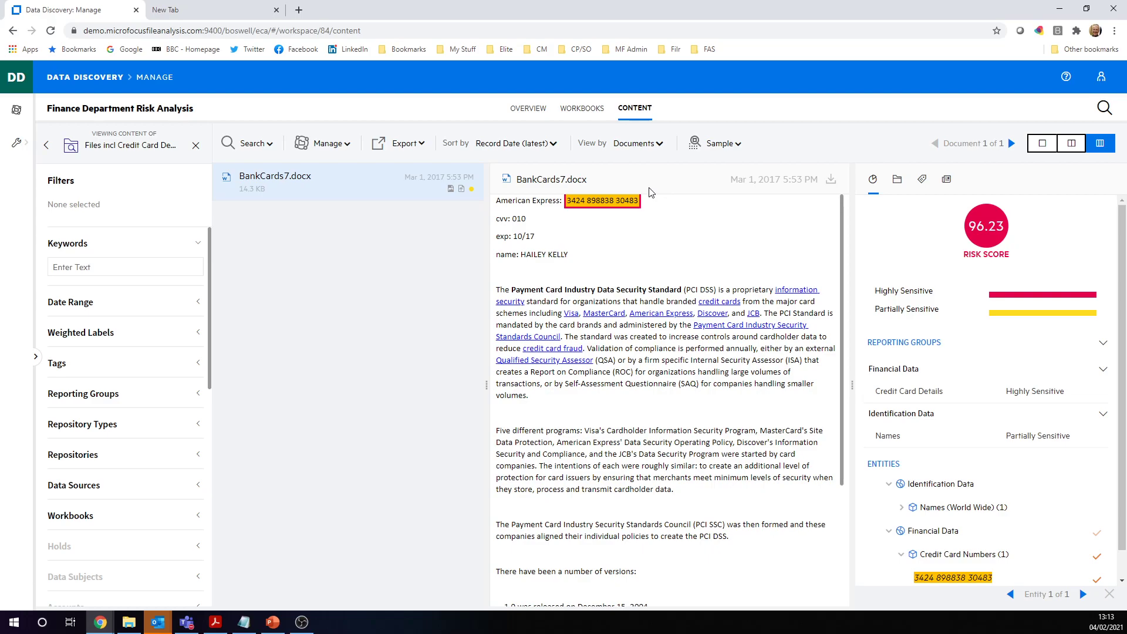
Step: Preview protecting the Files incl Credit Card Details workbook with the Secret Policy rule and a chosen reviewer, without submitting it for approval
left_click(583, 108)
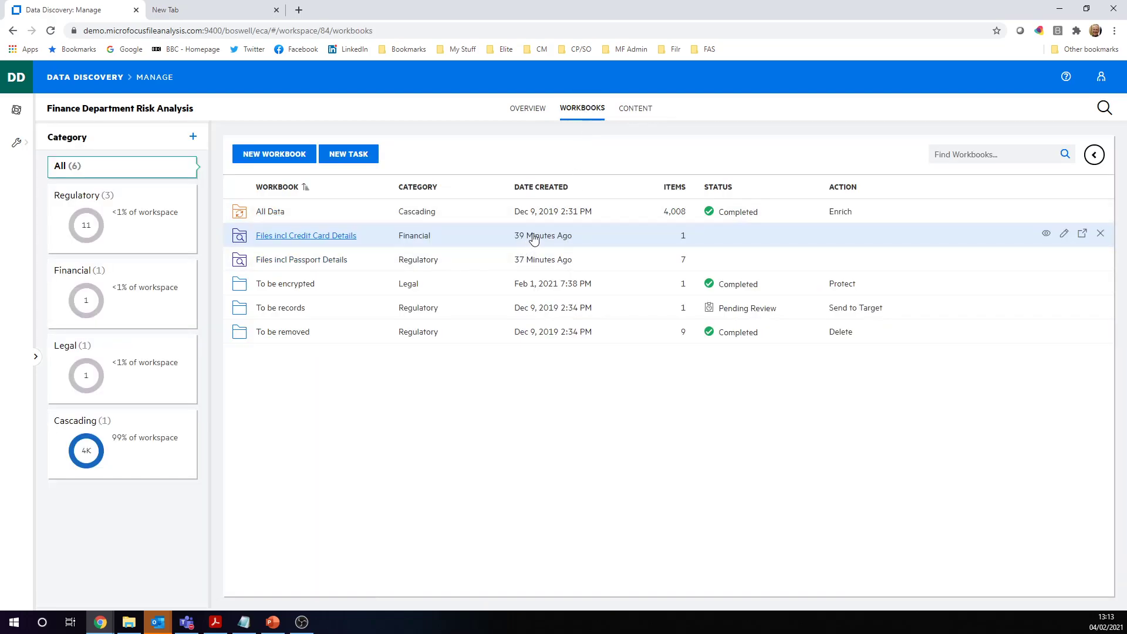
left_click(1095, 155)
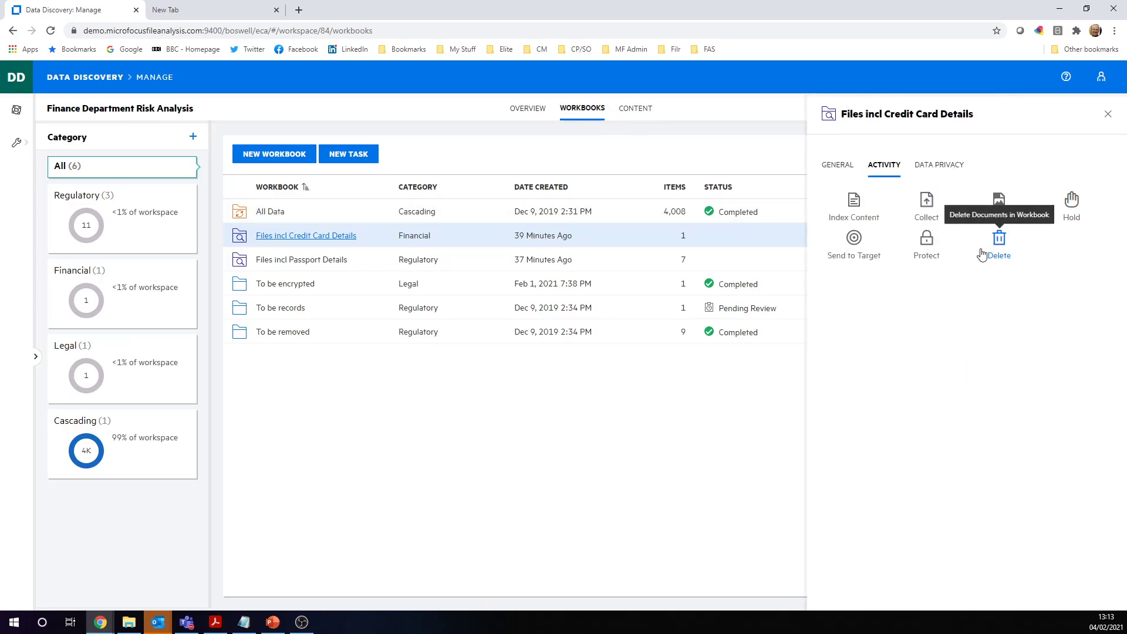
left_click(928, 247)
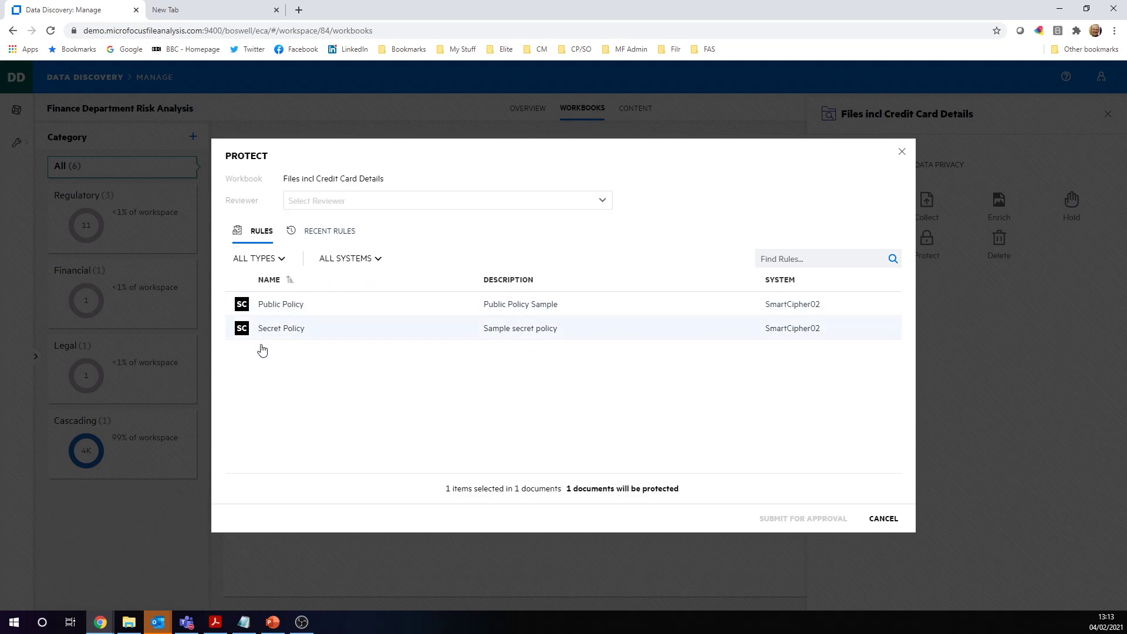
left_click(499, 333)
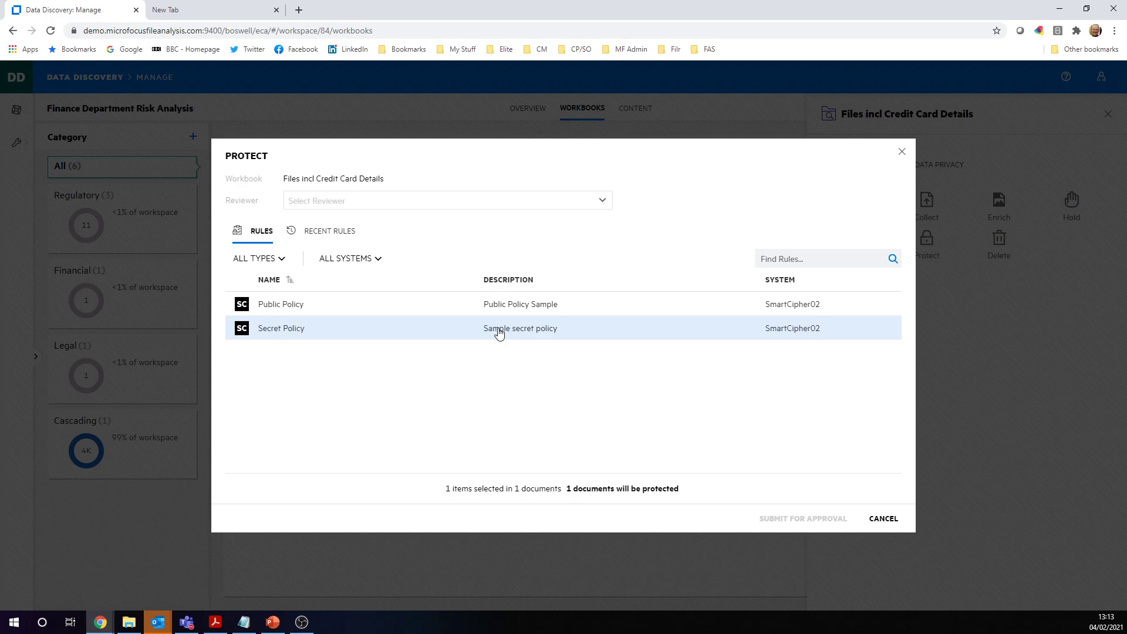
left_click(602, 200)
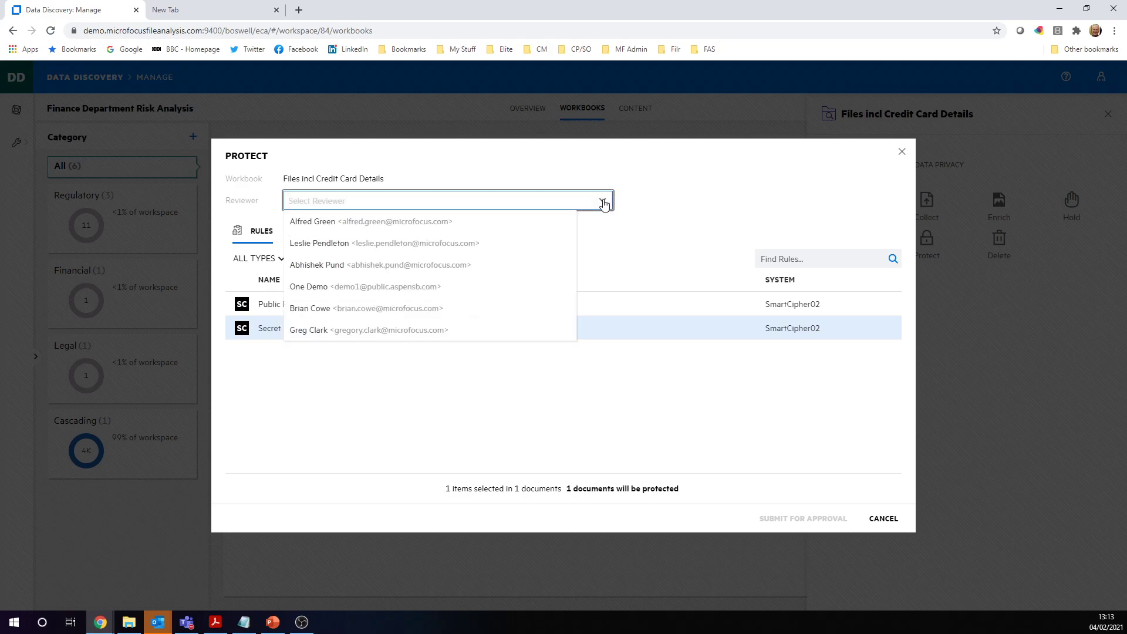
left_click(385, 330)
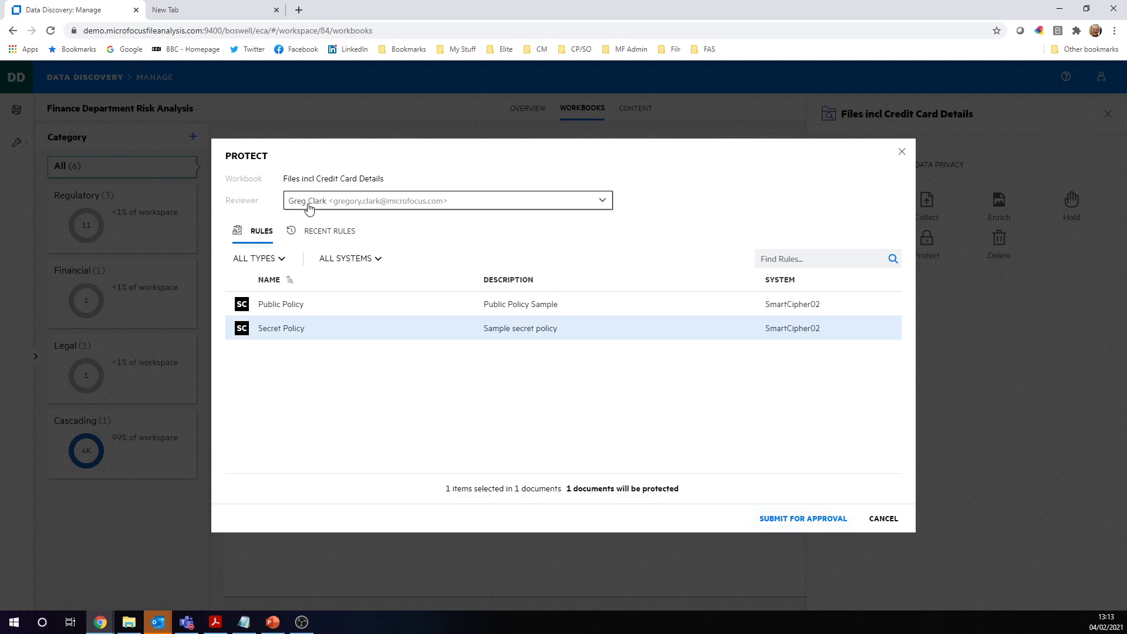
left_click(884, 519)
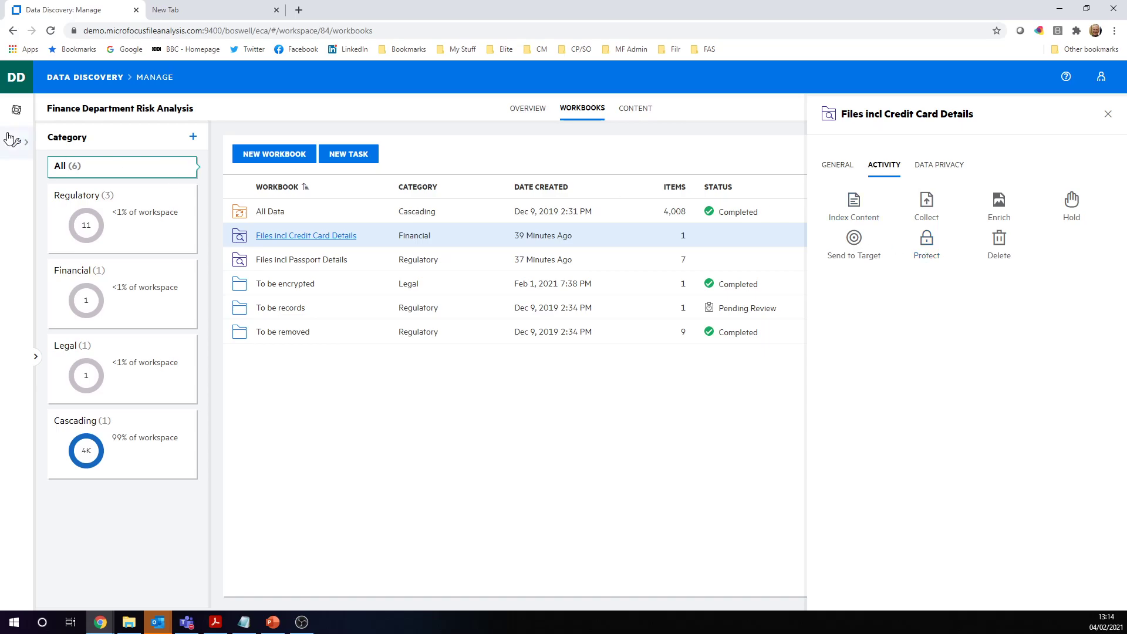
Step: Leave the Manage area and return to the Data Discovery home page
mouse_move(36, 128)
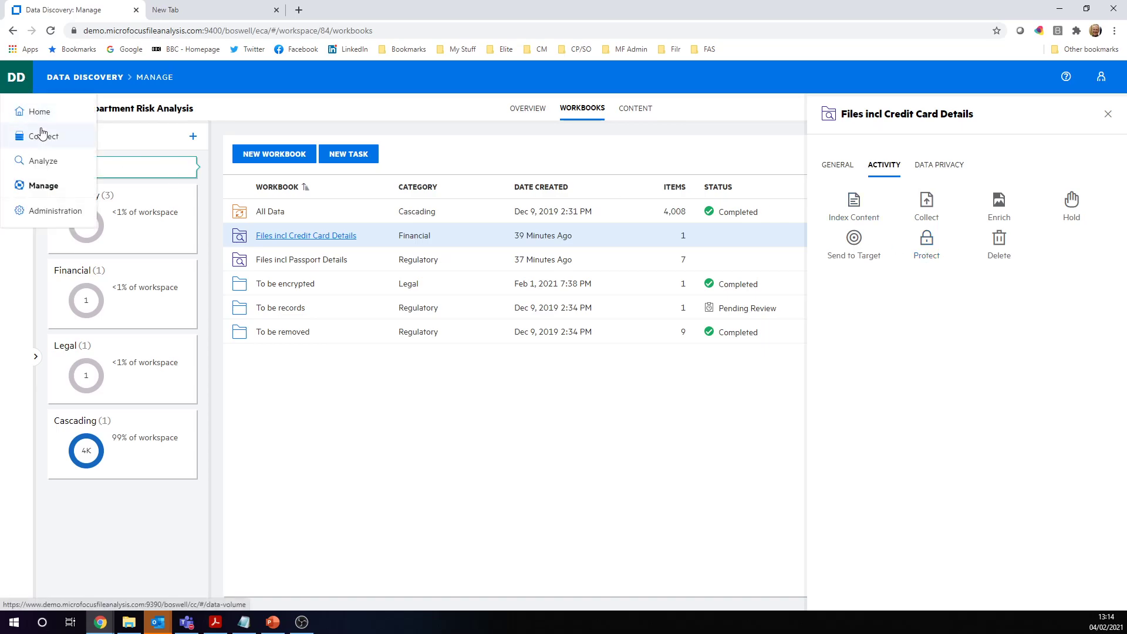
left_click(40, 112)
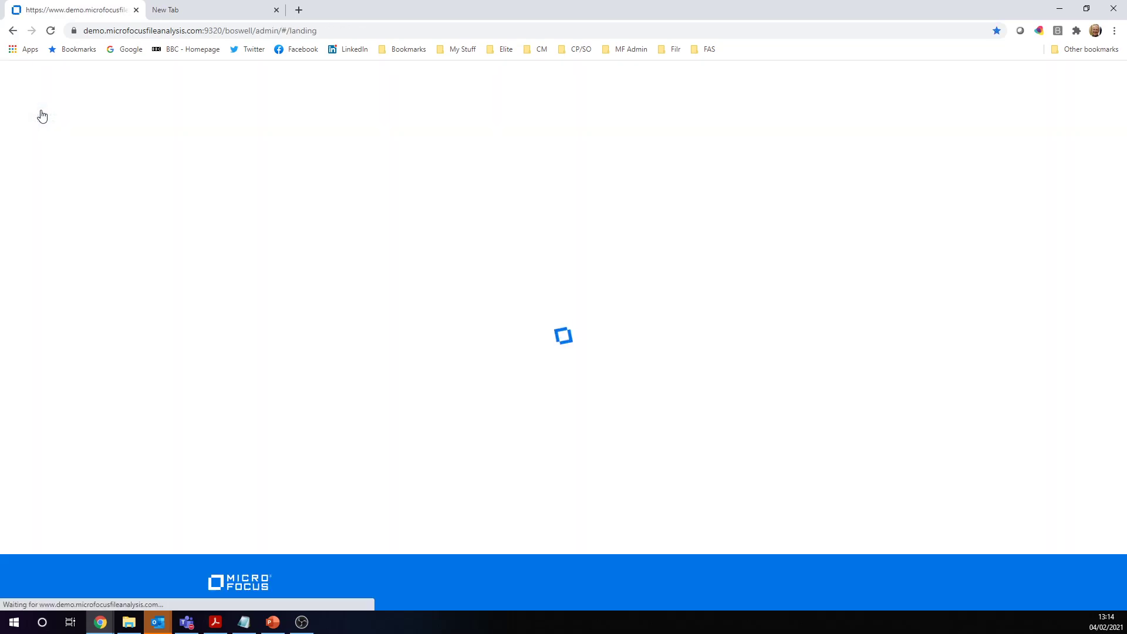